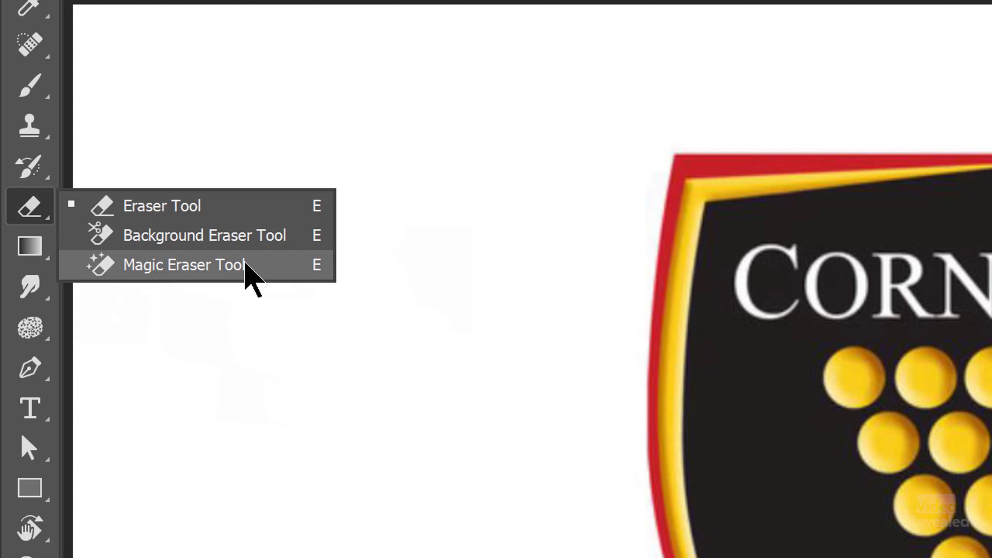
Erase the white background around the Cornwall logo with the Magic Eraser tool and inspect the shield's edges.
left_click(245, 265)
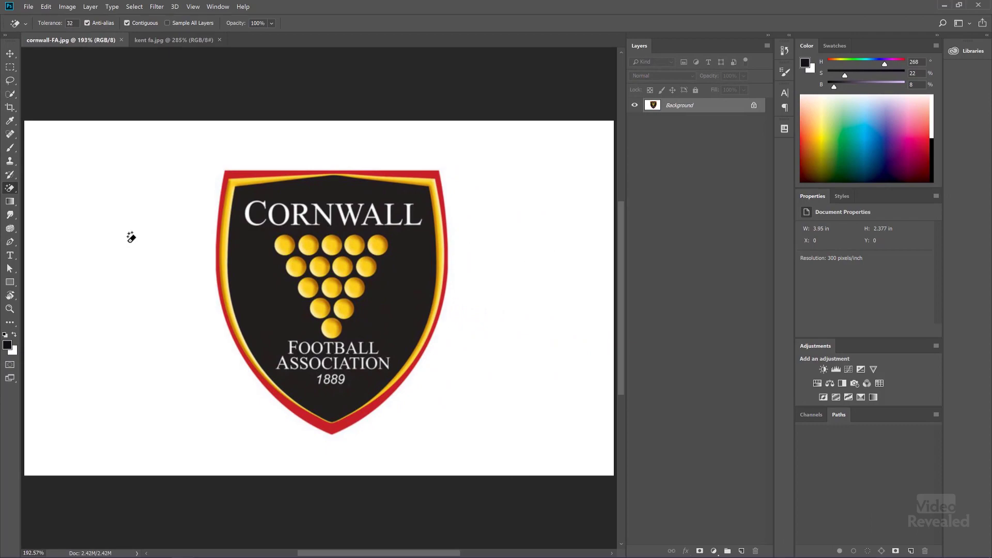
left_click(130, 237)
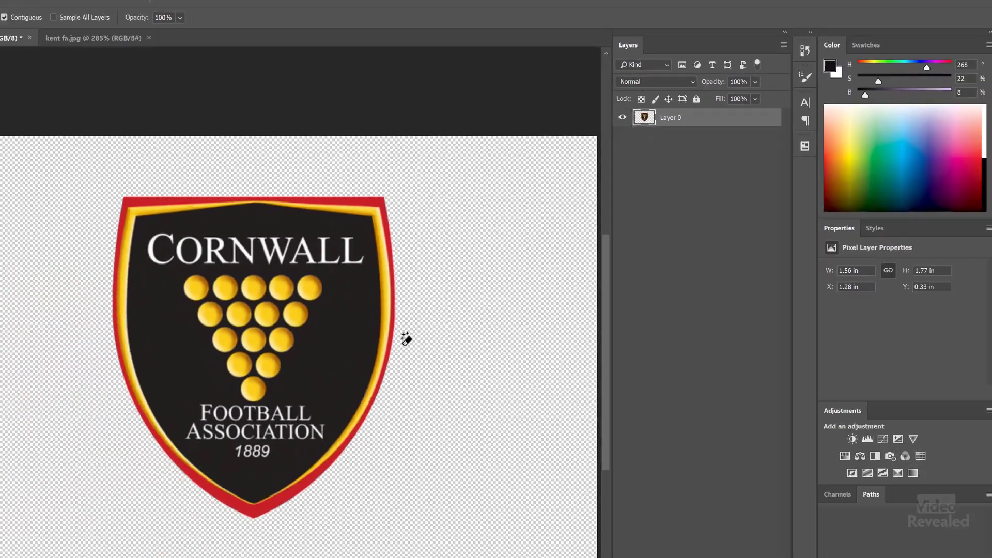
scroll(448, 281, "up", 2)
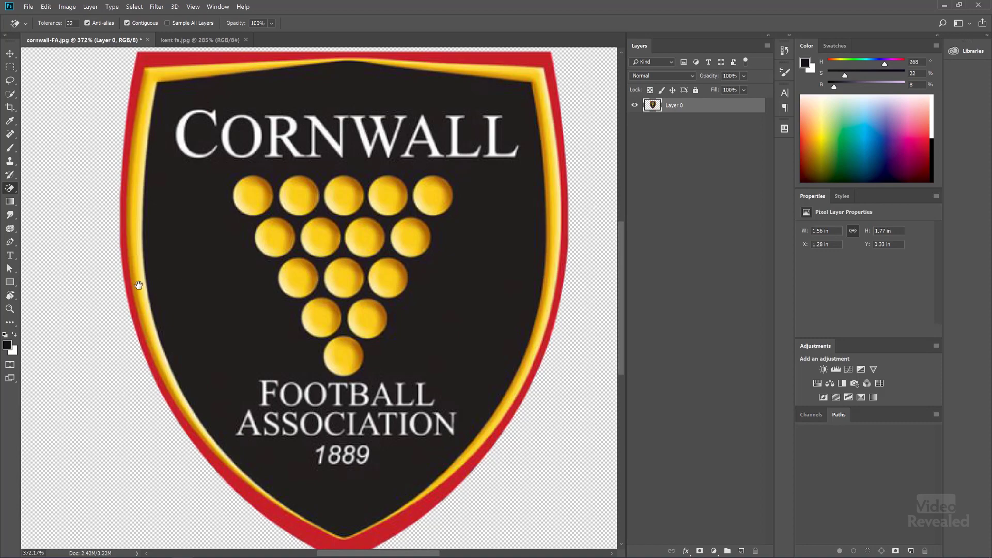
mouse_move(154, 243)
left_mouse_down()
mouse_move(139, 317)
mouse_move(137, 239)
left_mouse_up()
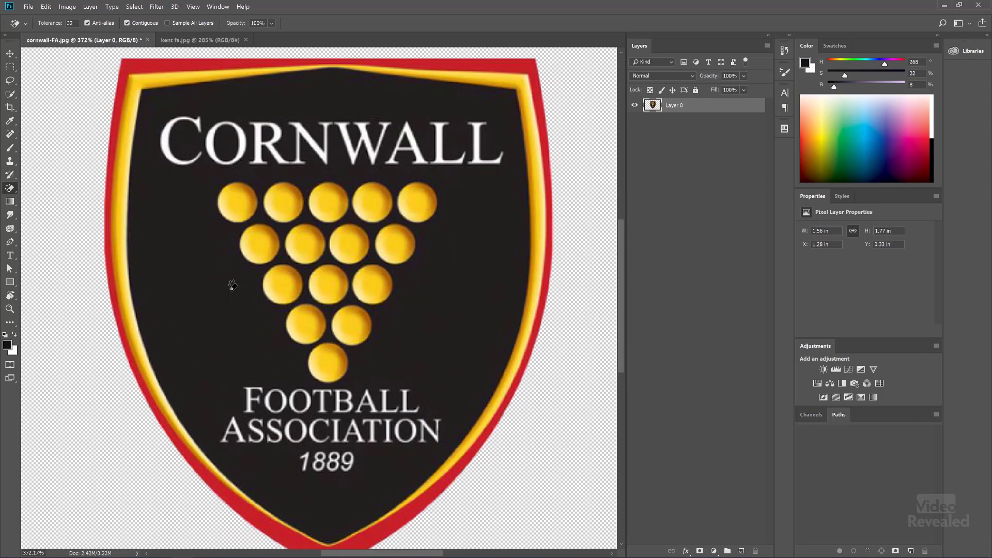
scroll(232, 286, "down", 2)
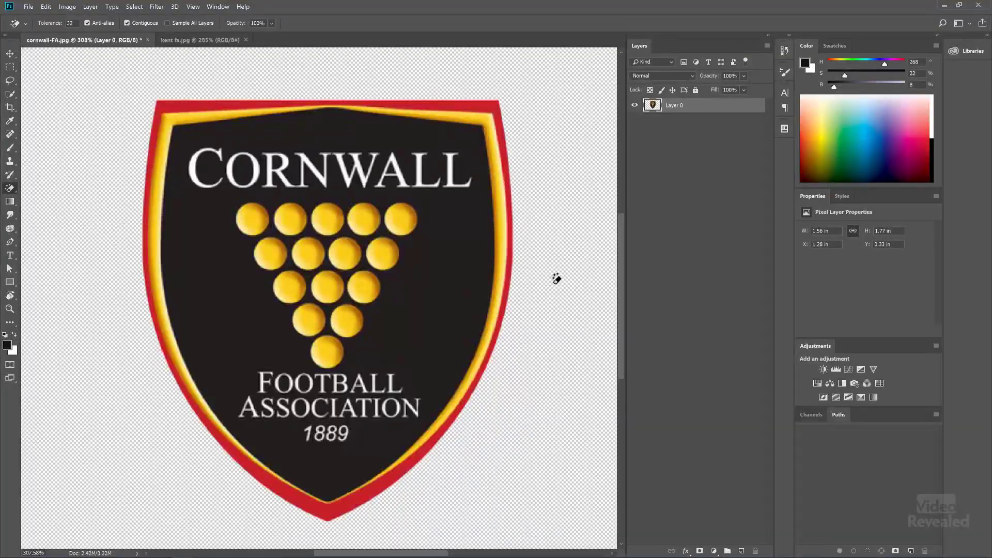
Crop the canvas closely around the Cornwall shield on all four sides, leaving a narrow transparent margin.
key("ctrl+0")
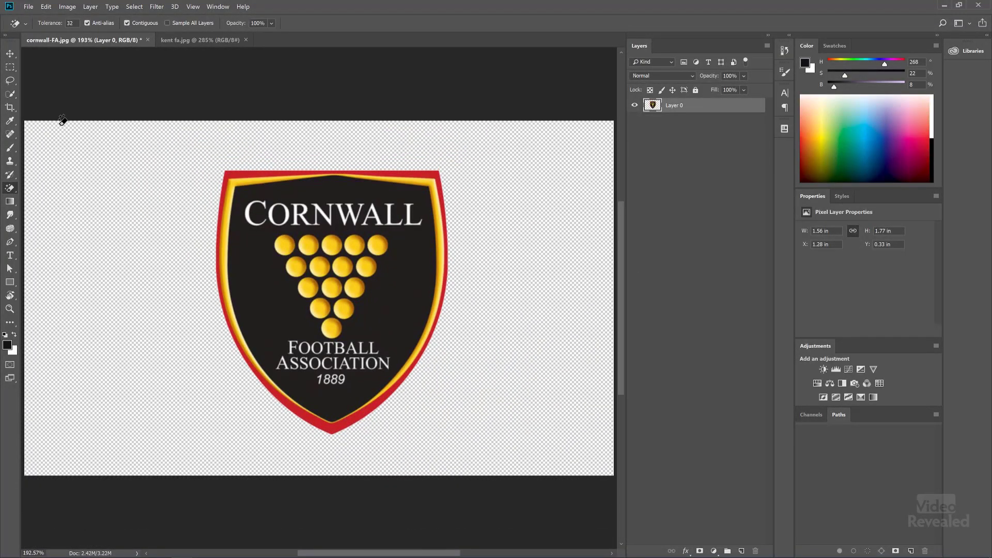
key("c")
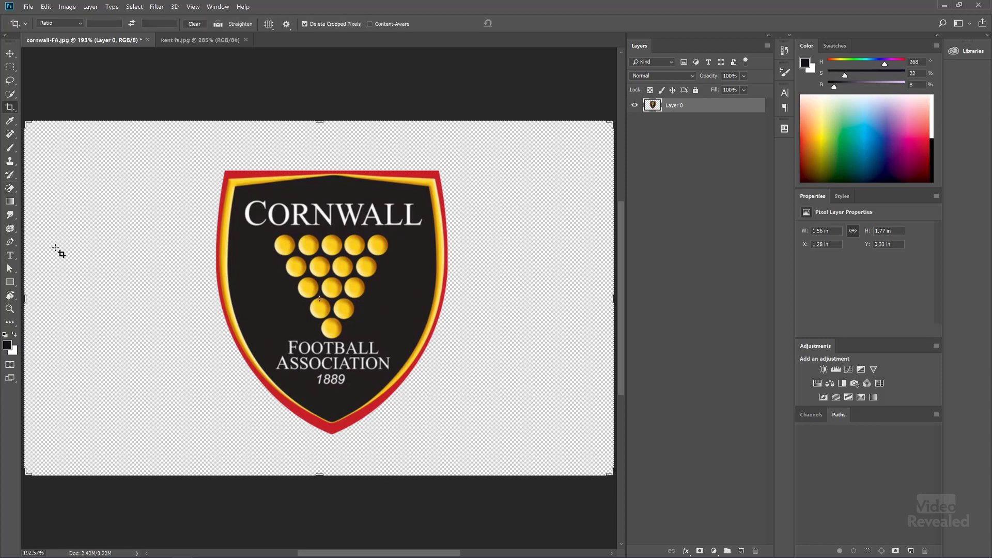
left_click_drag(25, 297, 118, 290)
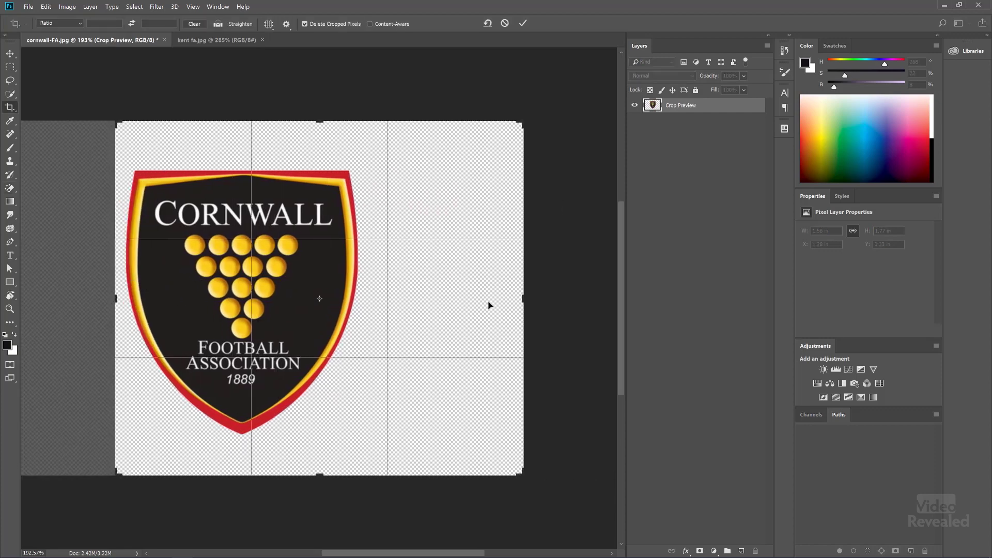
left_click_drag(525, 299, 443, 298)
left_click_drag(319, 474, 321, 447)
left_click_drag(321, 135, 315, 155)
key("Return")
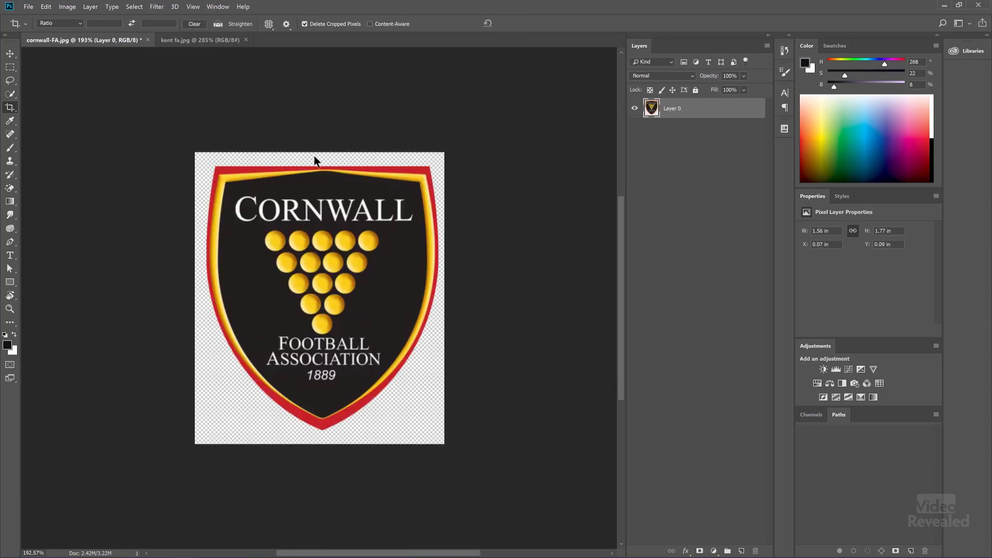
left_click(25, 8)
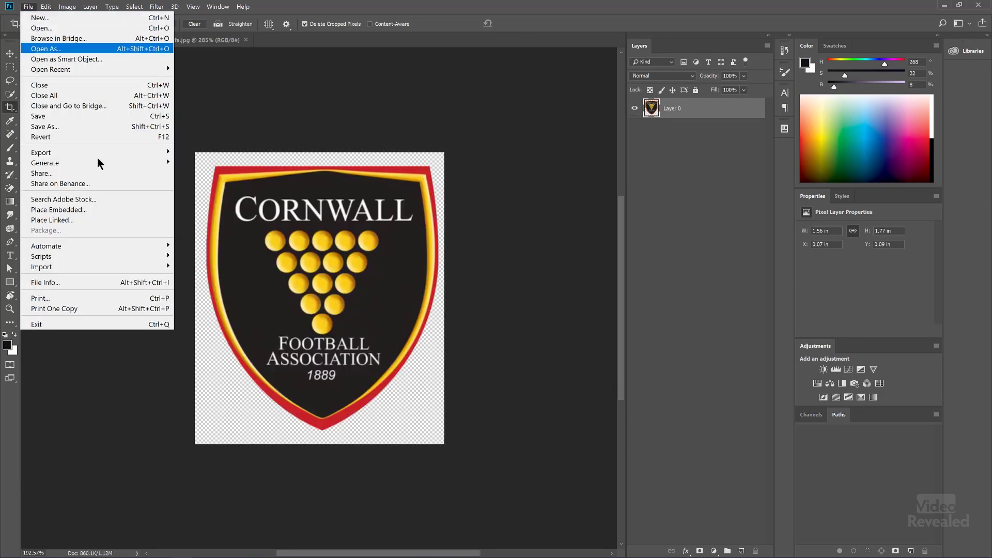
left_click(88, 127)
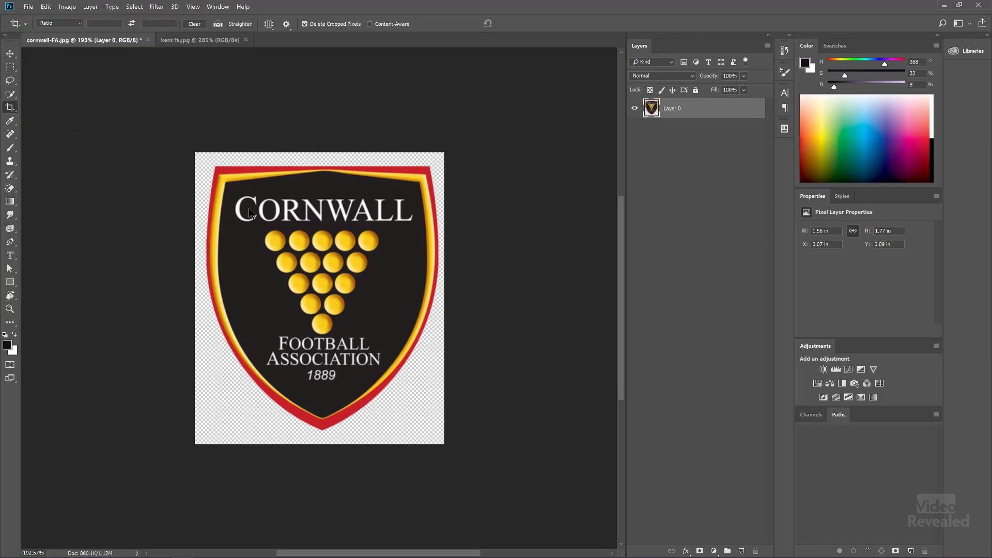
left_click(289, 362)
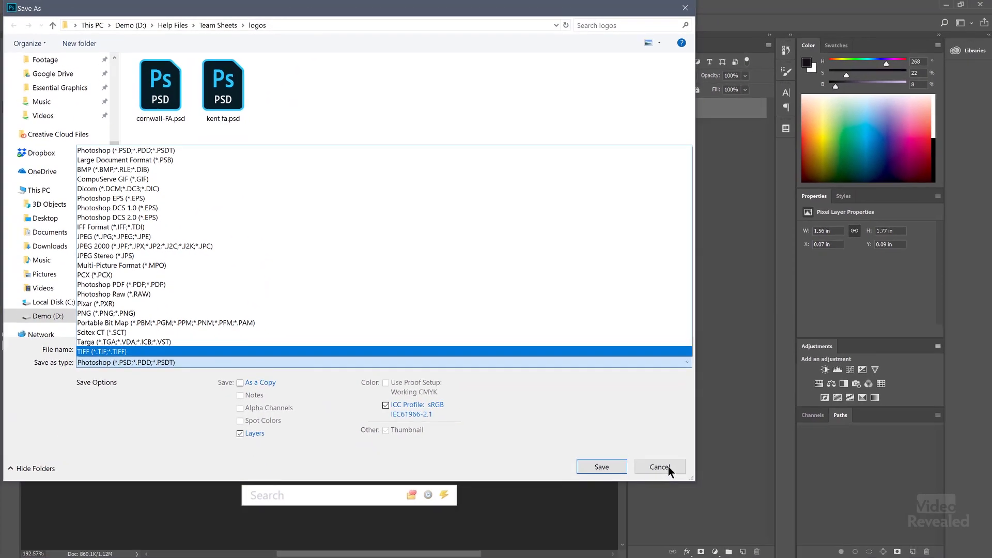
left_click(667, 466)
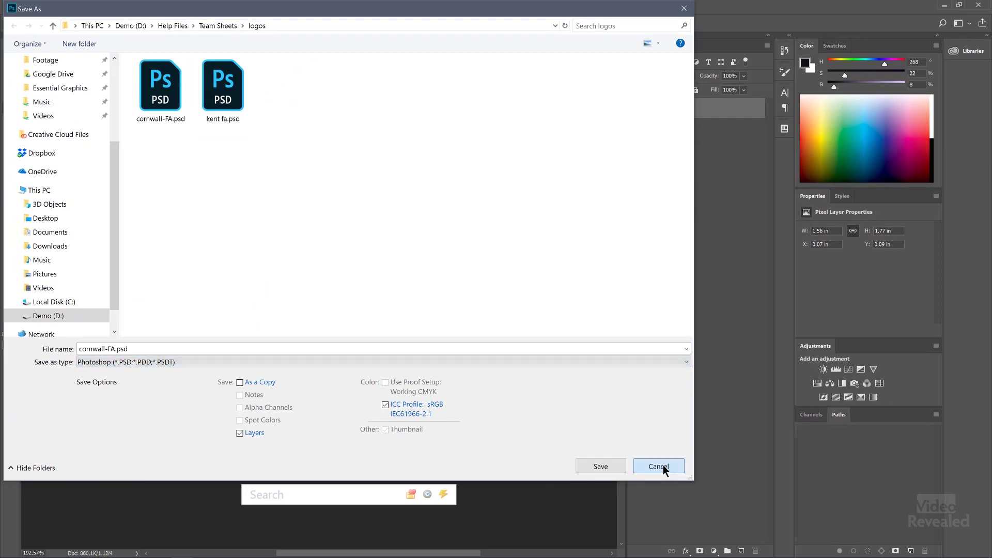
left_click(659, 466)
Close the Cornwall logo document.
left_click(148, 40)
left_click(497, 219)
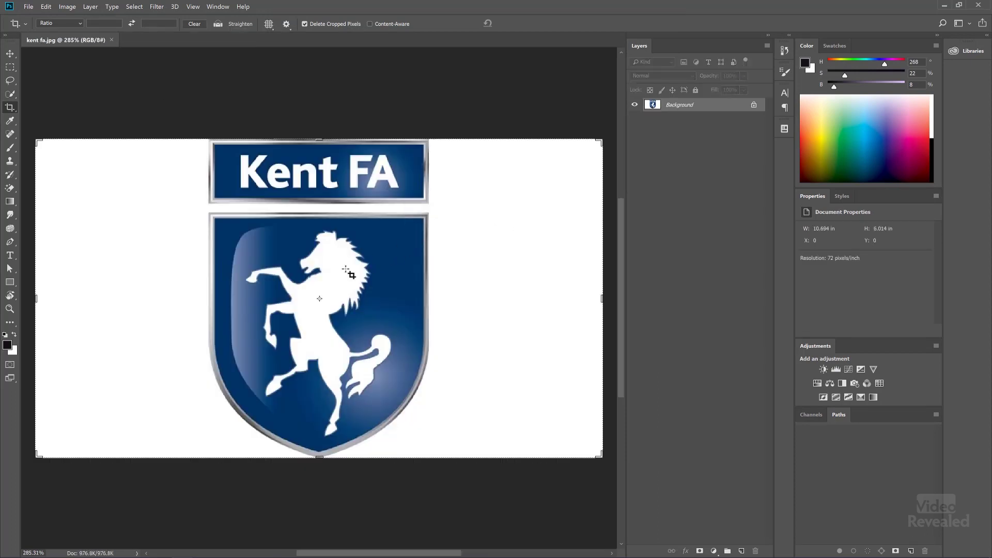
Erase the white background around the Kent FA logo with the Magic Eraser and inspect its silver borders up close.
left_click(10, 189)
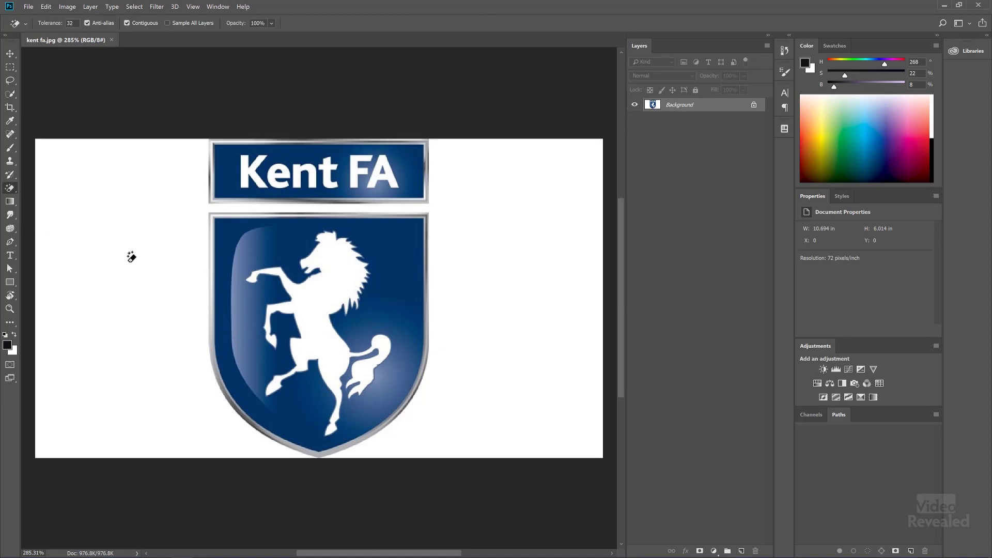
left_click(135, 256)
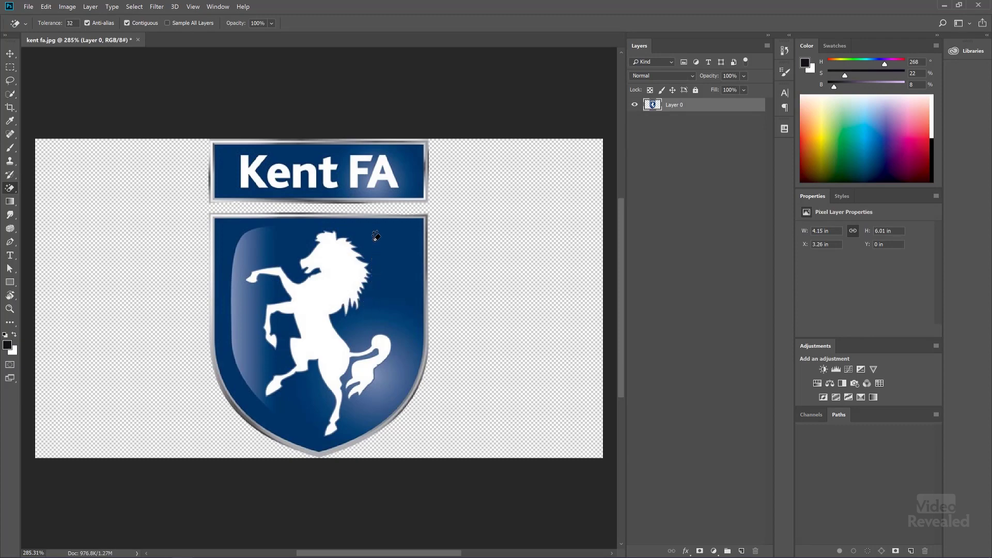
scroll(375, 210, "up", 6)
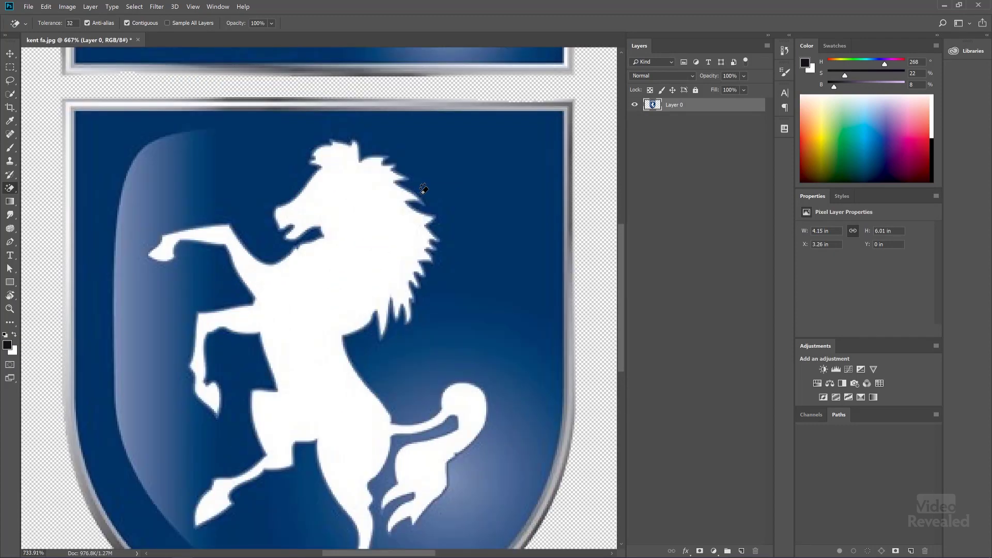
scroll(482, 228, "down", 2)
scroll(483, 227, "up", 5)
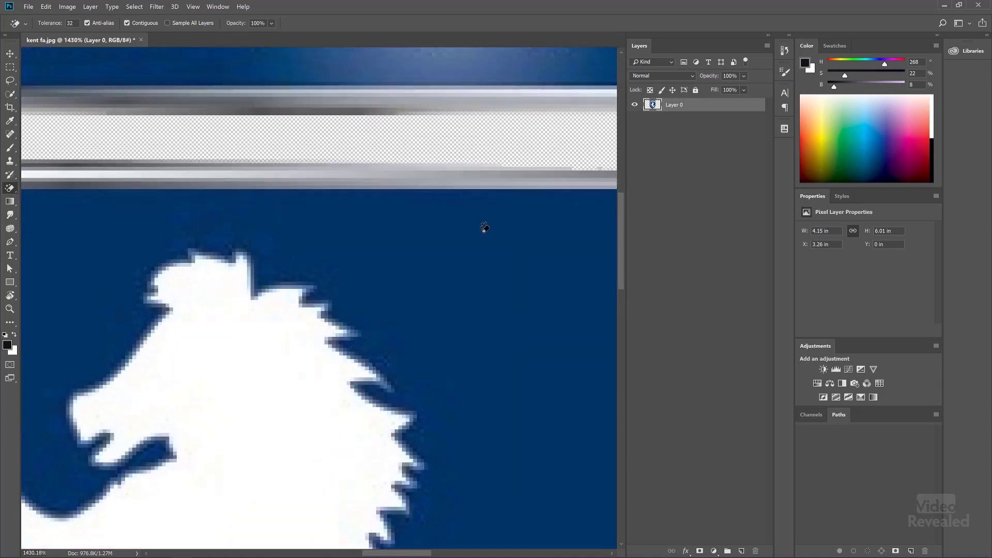
scroll(372, 266, "right", 3)
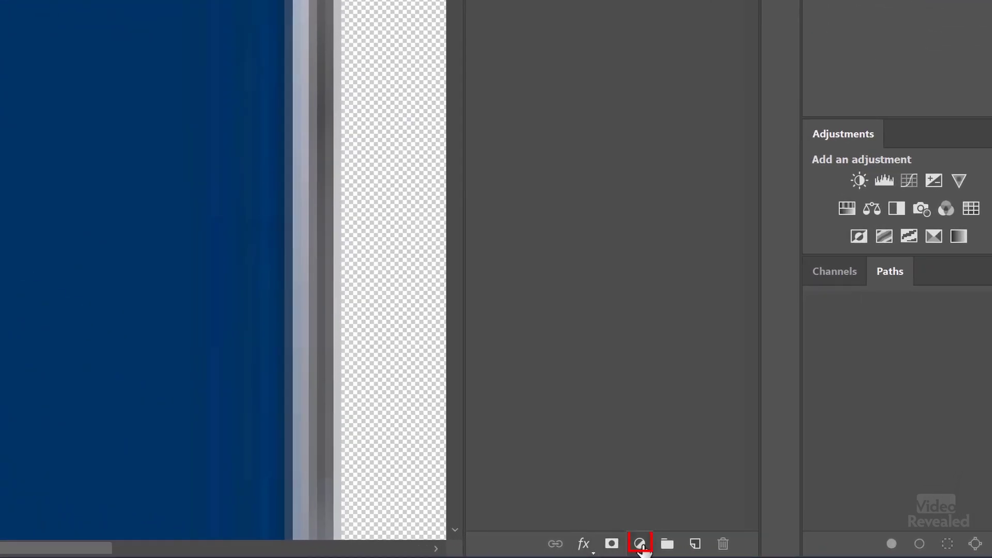
Add a Solid Color fill layer in bright green (66ff00) and place it beneath the Kent FA logo layer.
left_click(641, 545)
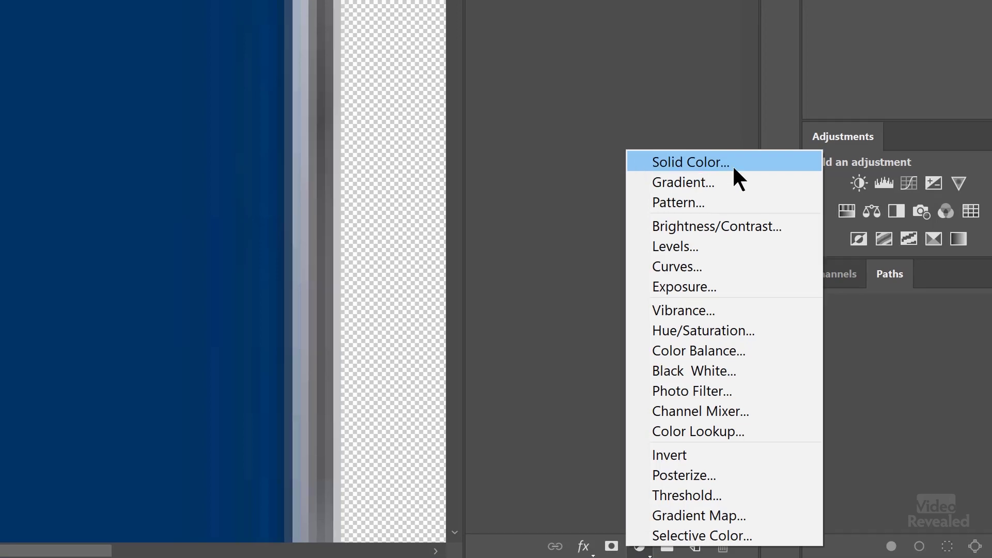
left_click(734, 164)
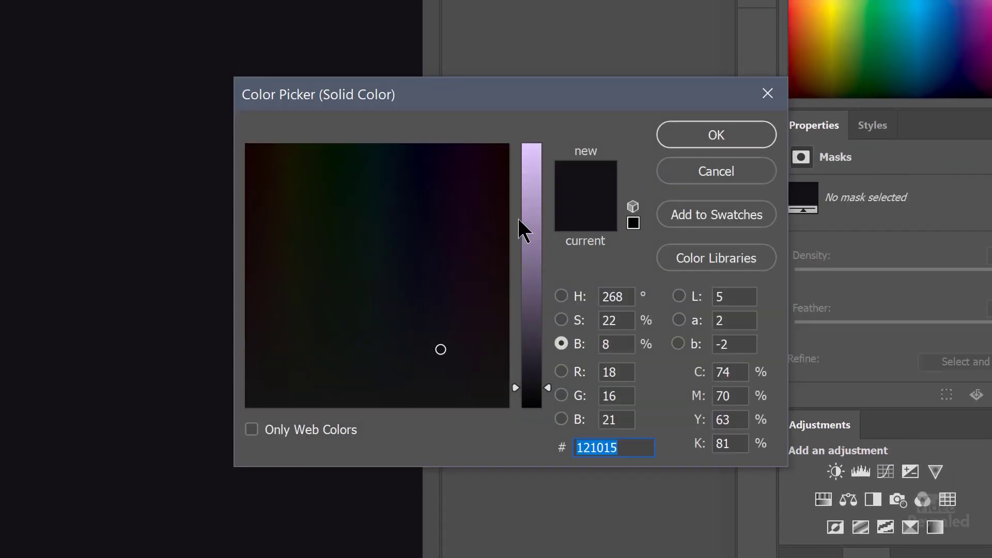
left_click(531, 147)
left_click(582, 293)
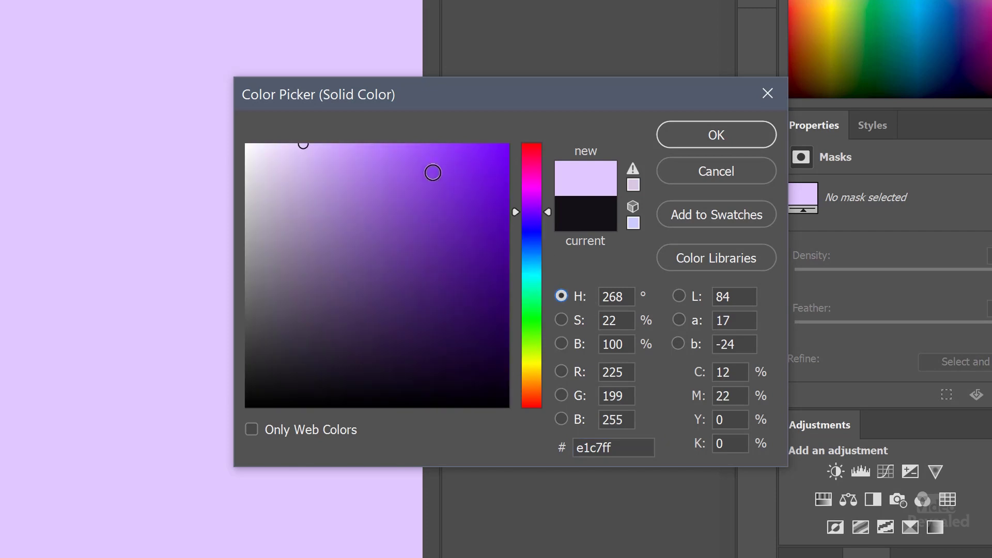
left_click_drag(540, 264, 543, 337)
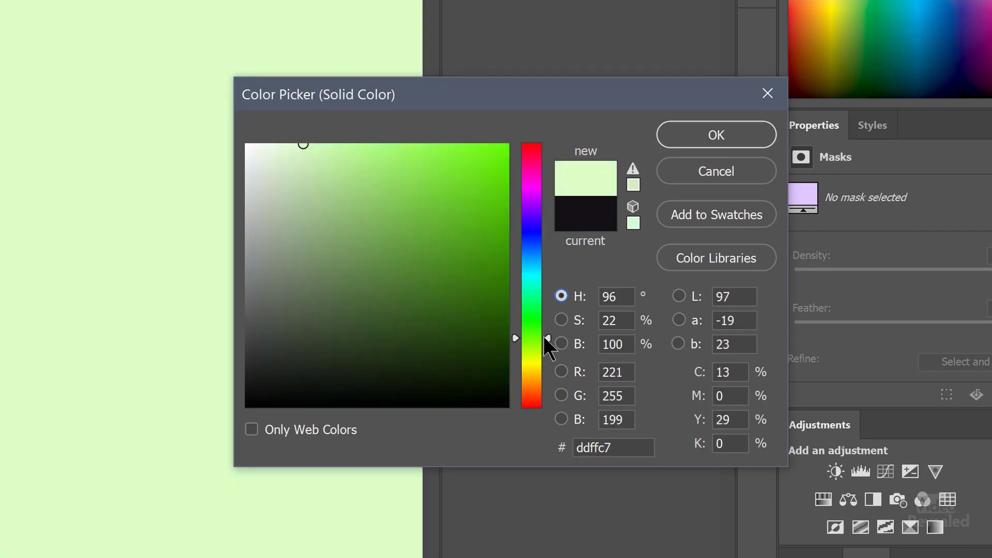
left_click_drag(475, 206, 512, 143)
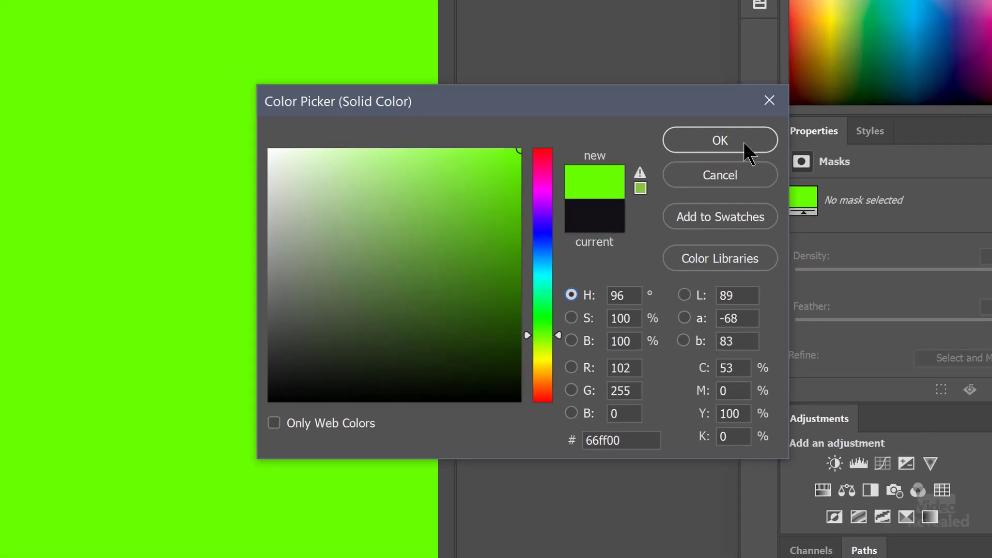
left_click(742, 137)
left_click_drag(687, 77, 677, 98)
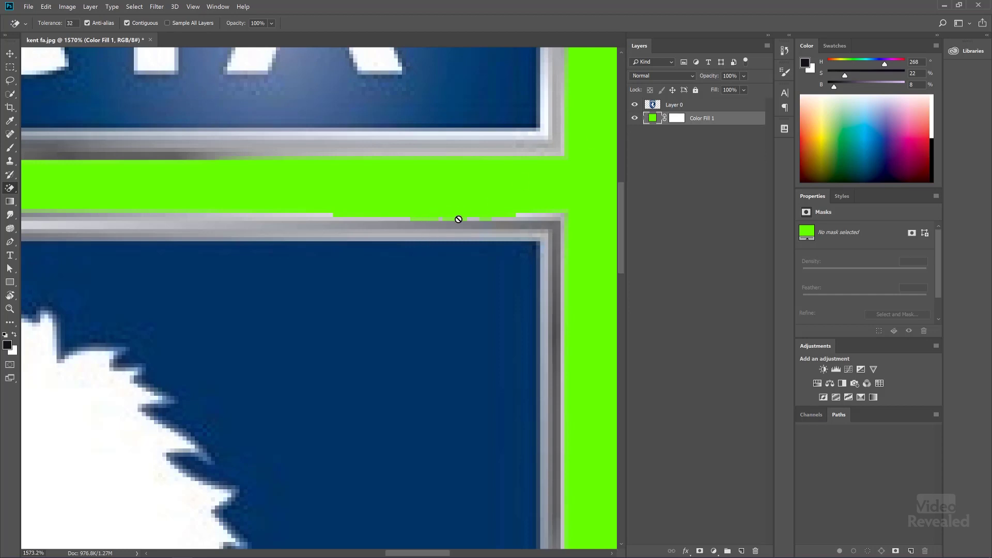
Undo the layer reordering, the green fill layer and the background erase in the Kent FA document.
key("ctrl+bracketright")
key("ctrl+bracketleft")
key("ctrl+bracketright")
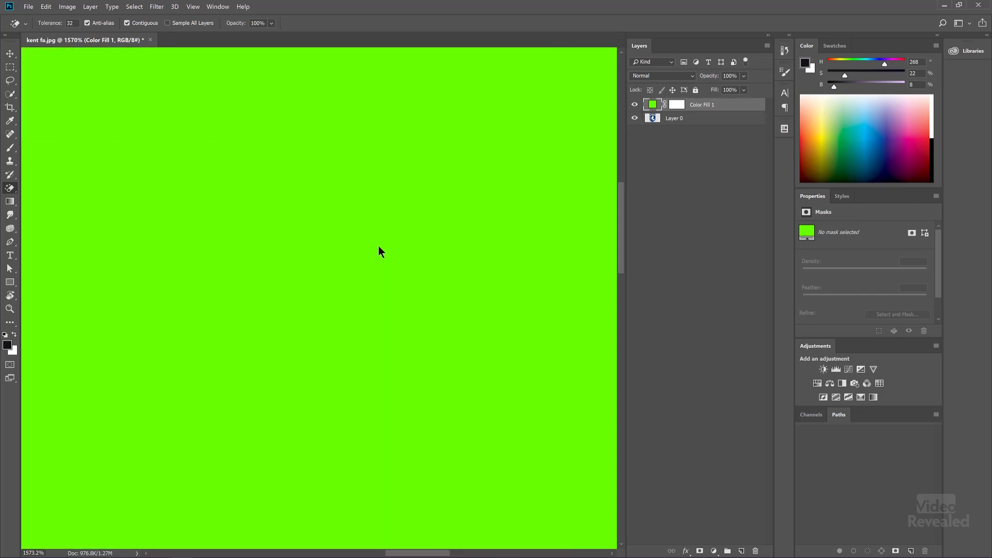
key("ctrl+alt+z")
key("ctrl+alt+z")
key("ctrl+alt+z")
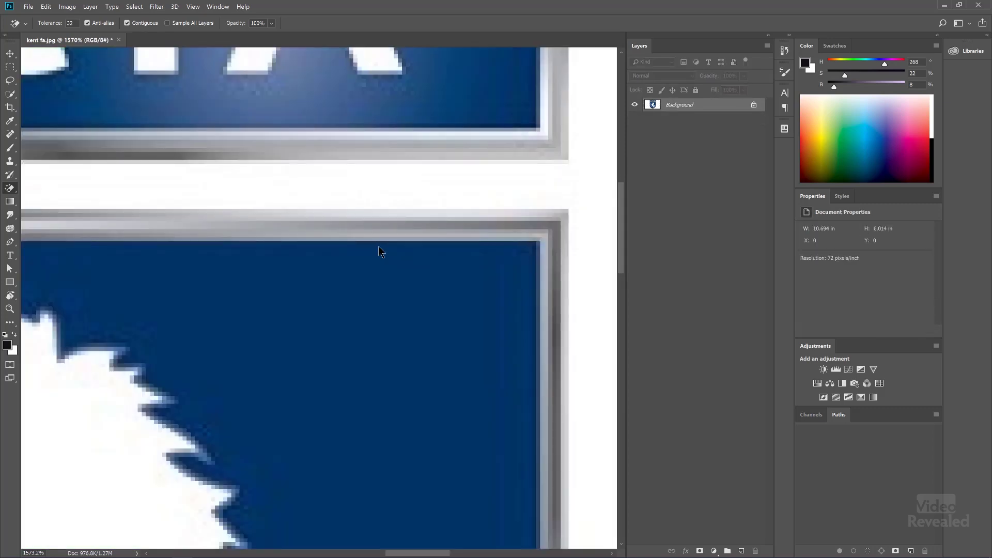
key("ctrl+0")
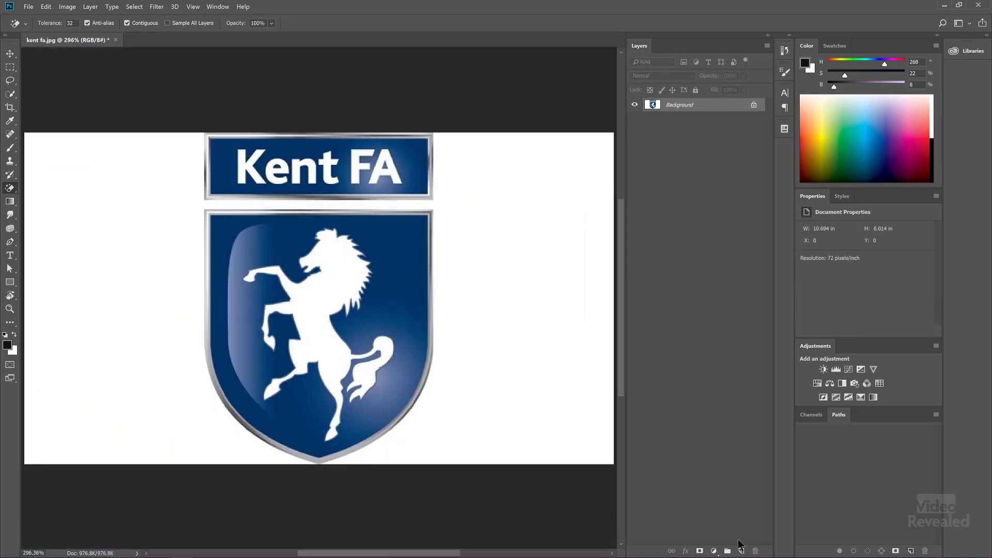
Add a Solid Color fill layer in fully saturated bright green with a hue of 138°.
left_click(713, 551)
left_click(735, 361)
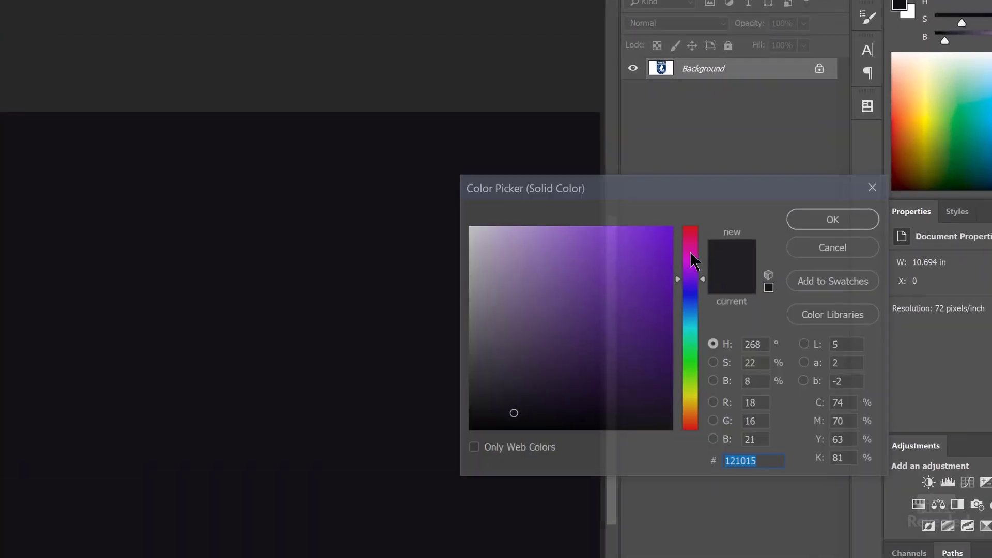
left_click(690, 353)
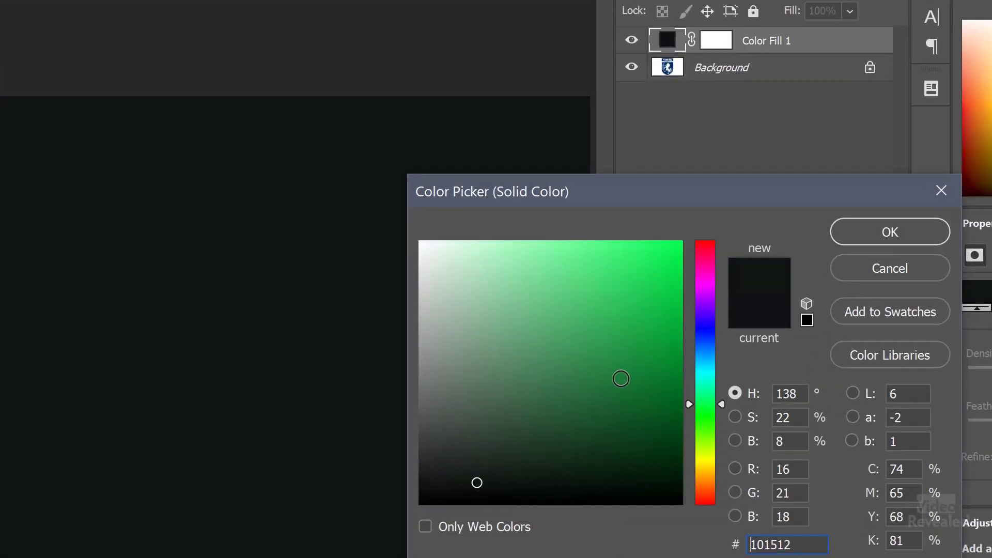
left_click_drag(625, 331, 736, 179)
left_click(884, 231)
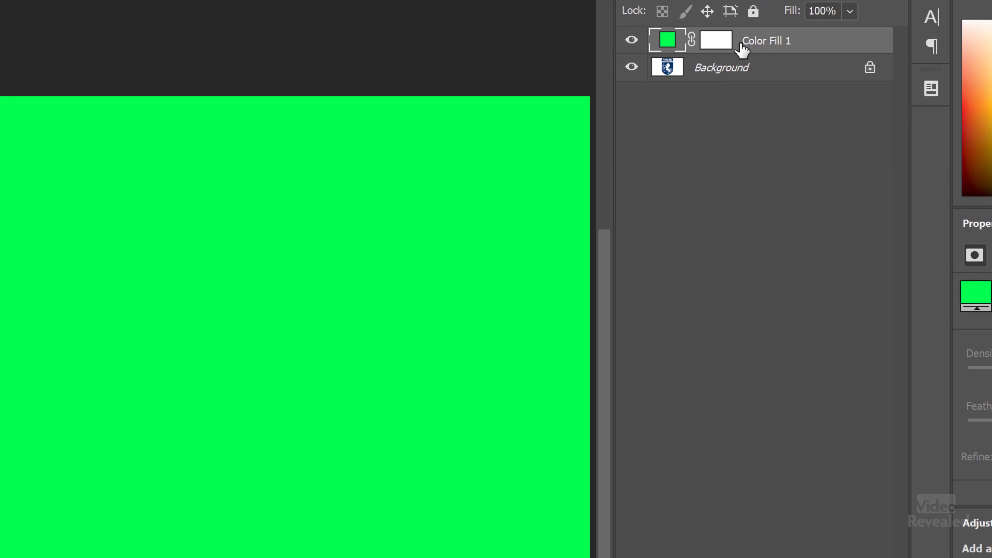
Convert the locked Background into a regular layer named Layer 0 and move it above the green fill layer.
left_click(670, 69)
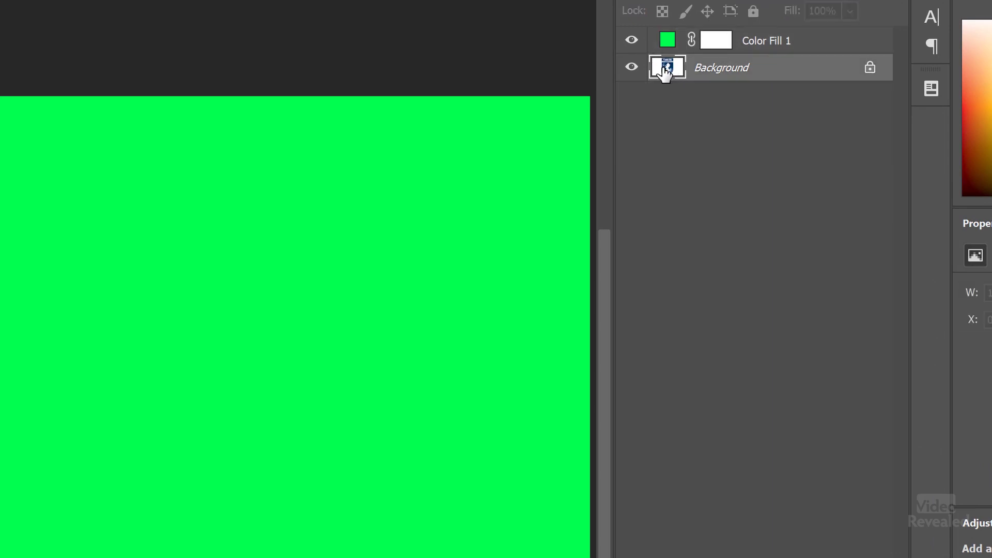
double_click(668, 68)
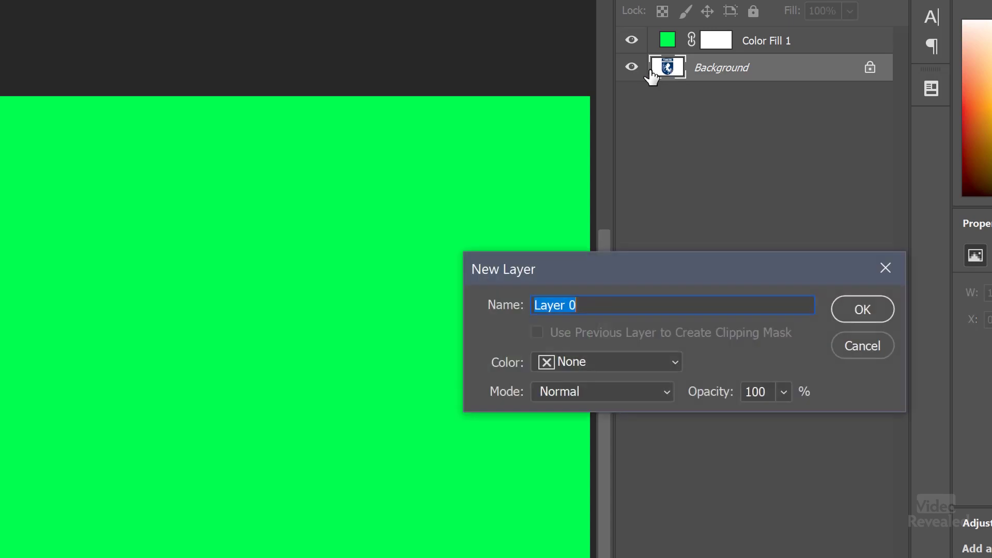
left_click(865, 314)
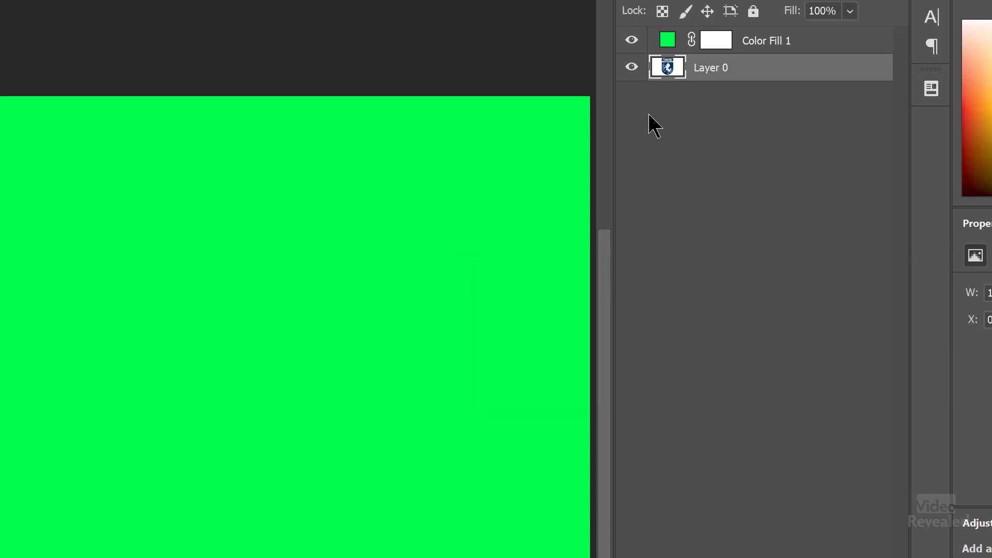
left_click_drag(666, 67, 670, 37)
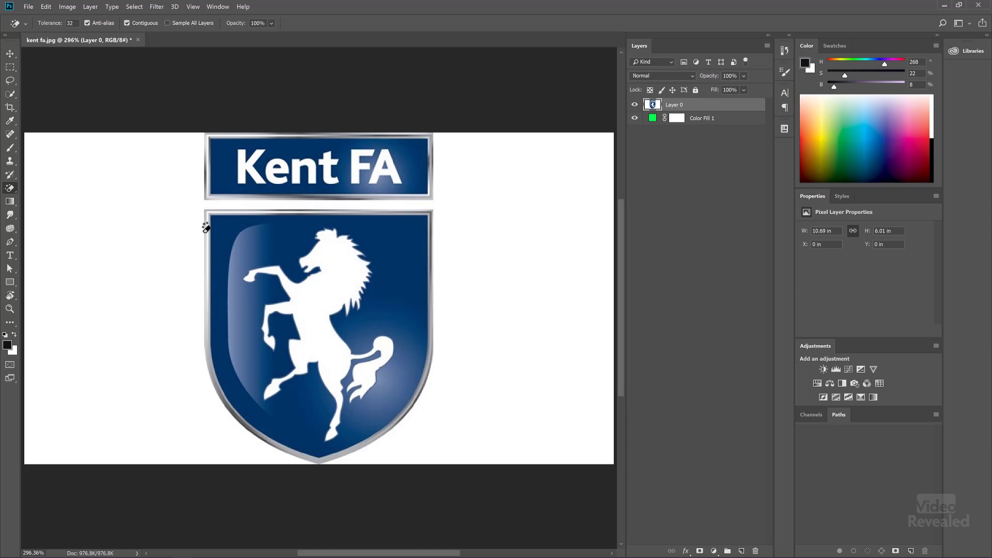
Delete the white area beside the shield's left edge on Layer 0 using rectangular marquee selections, including the strip at the bottom.
left_click(10, 66)
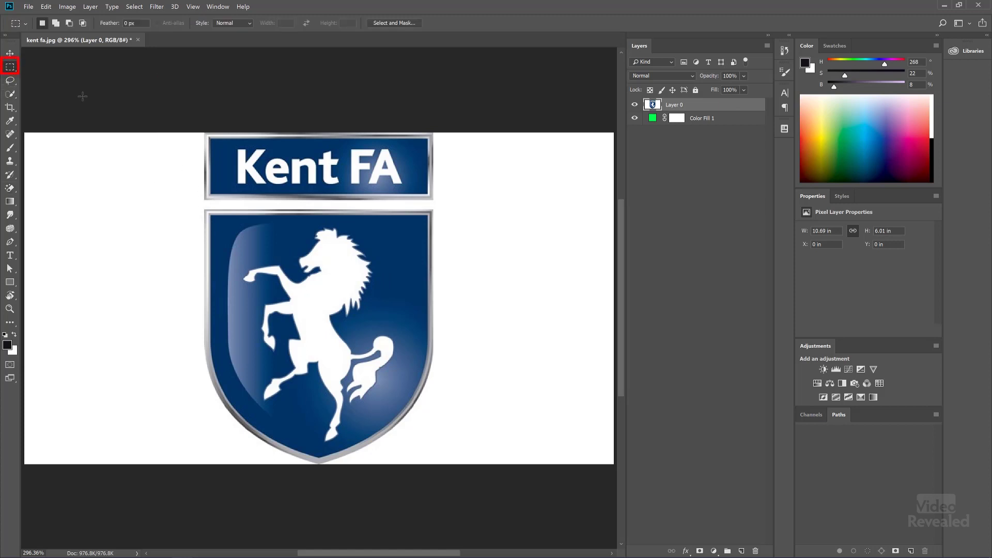
left_click_drag(80, 96, 129, 97)
left_click_drag(72, 135, 251, 461)
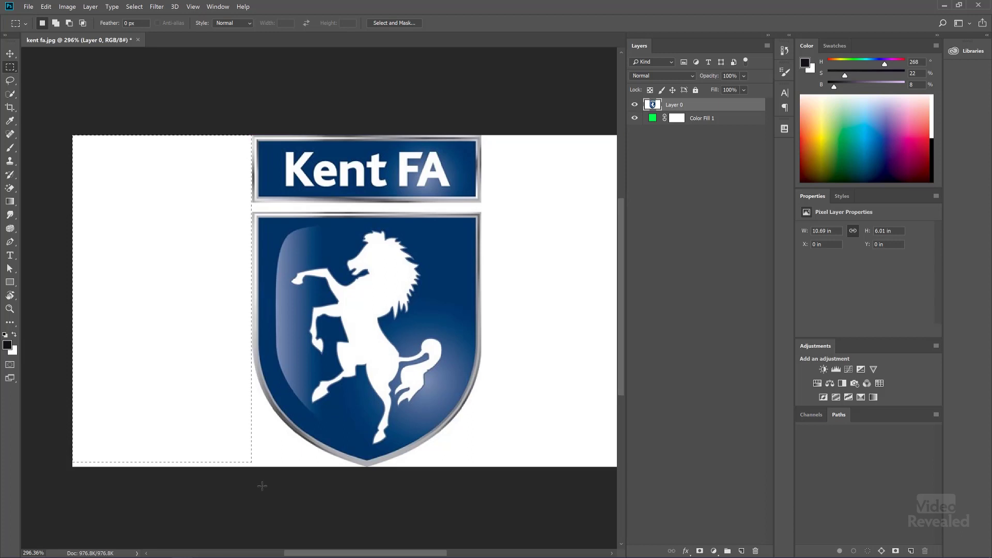
key("Delete")
left_click_drag(70, 435, 253, 525)
key("Delete")
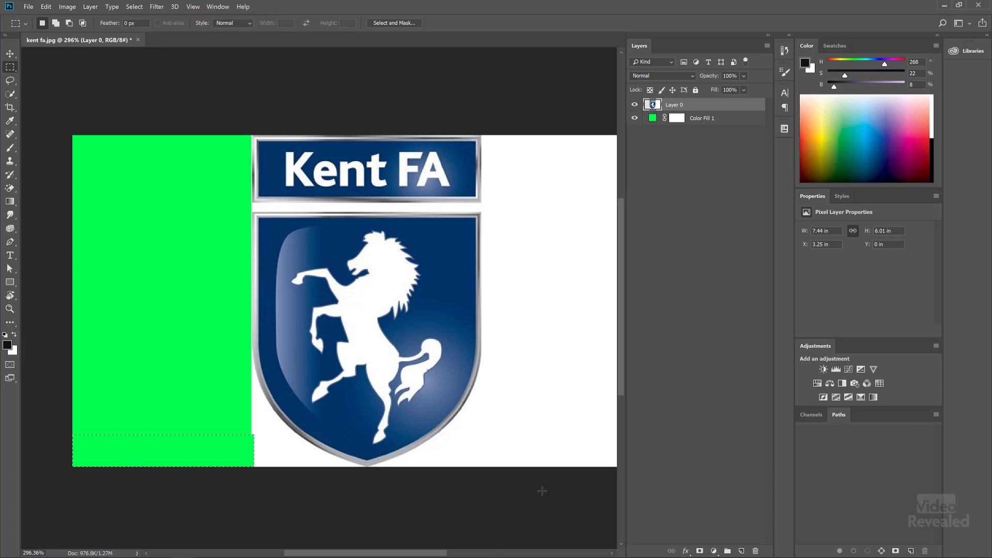
Select the white area beside the logo's right edge with the rectangular marquee and delete it.
scroll(531, 260, "right", 2)
left_click_drag(585, 130, 380, 486)
left_click_drag(579, 137, 381, 476)
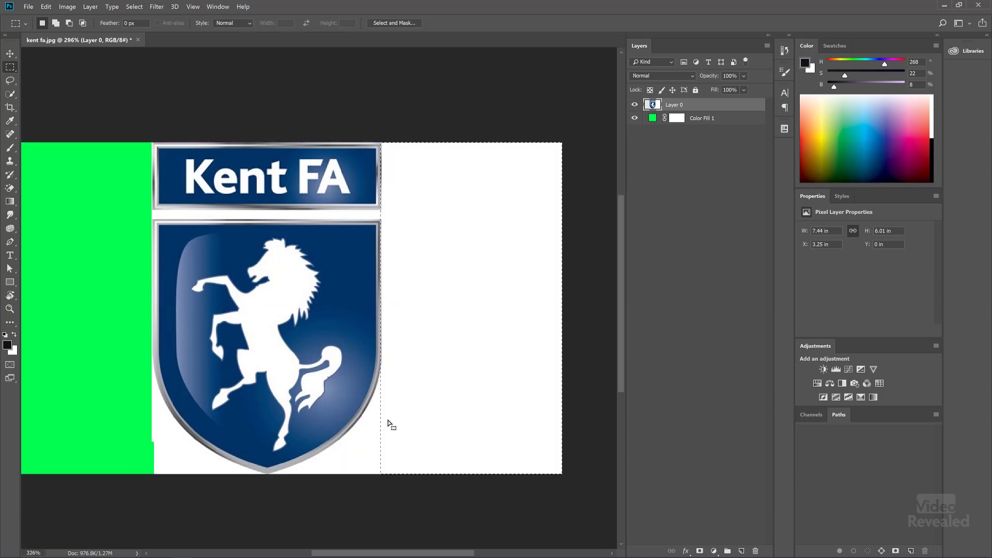
scroll(391, 423, "up", 4)
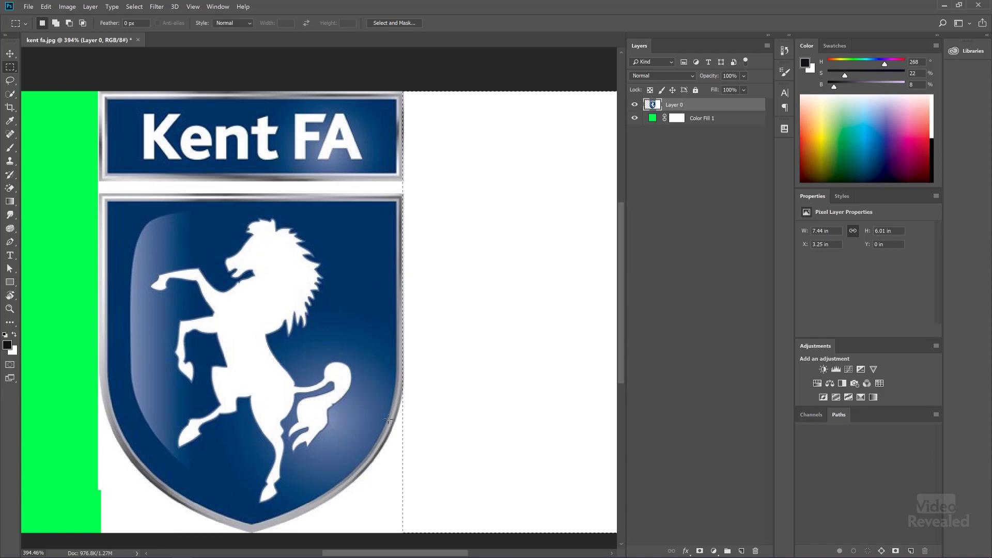
key("Delete")
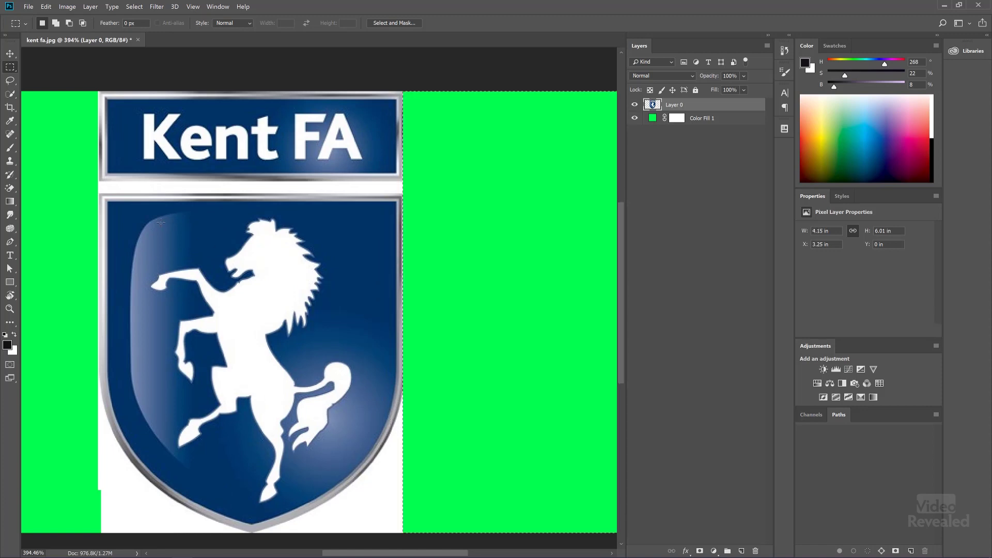
Select and delete the white strip between the Kent FA nameplate and the shield.
scroll(105, 172, "up", 2)
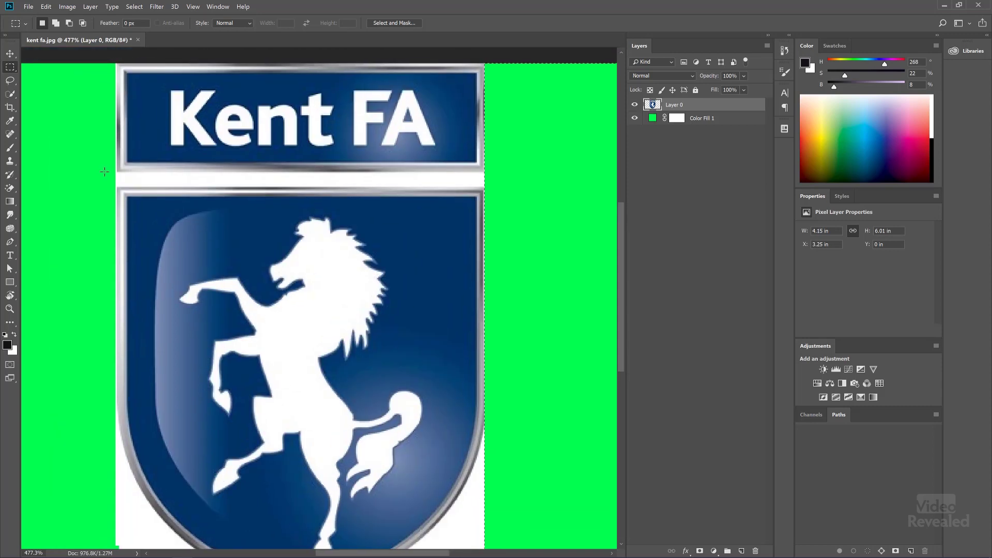
left_click_drag(101, 172, 513, 187)
key("Delete")
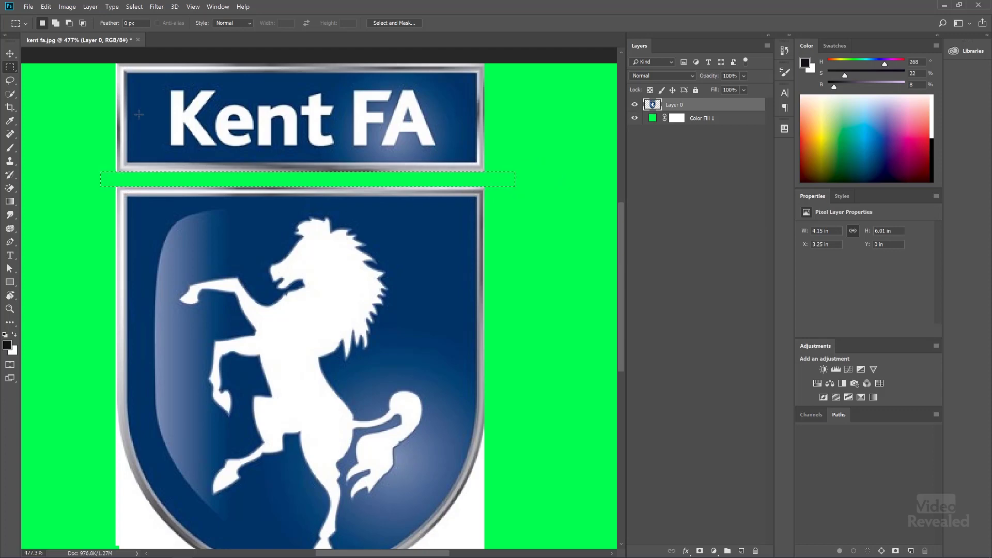
Complete and close the Pen path along the shield's lower edge, running it around the outside of the remaining white area.
scroll(61, 265, "down", 1)
left_click_drag(214, 454, 273, 293)
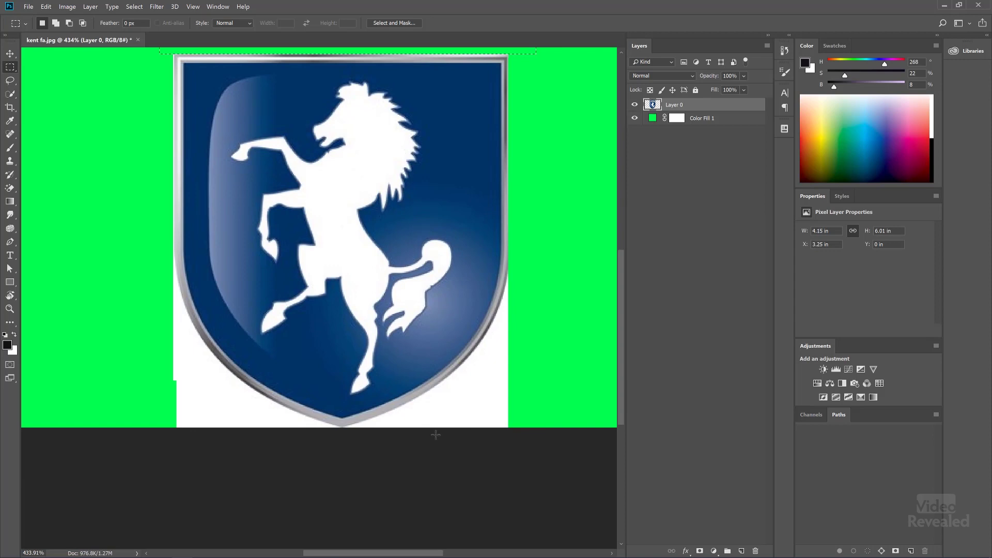
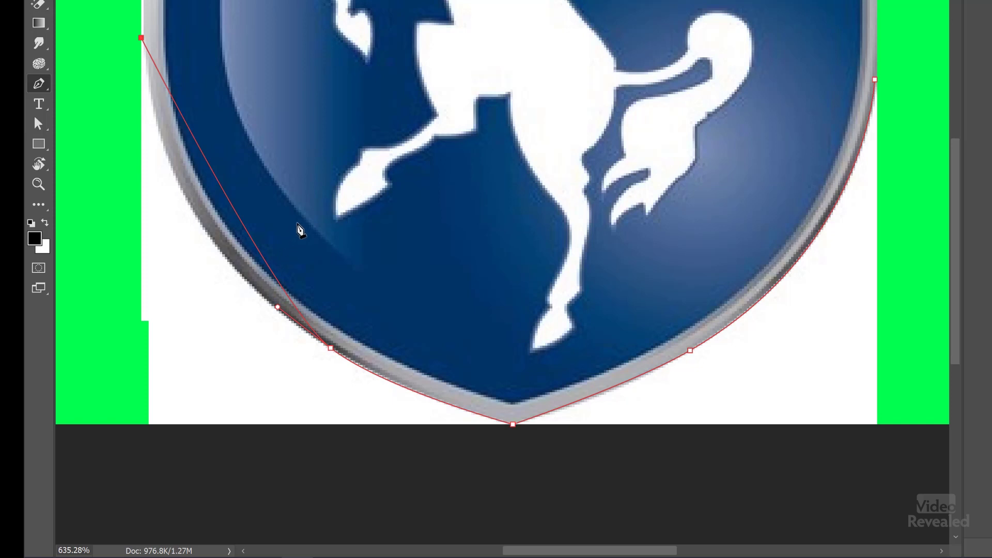
scroll(299, 228, "down", 3)
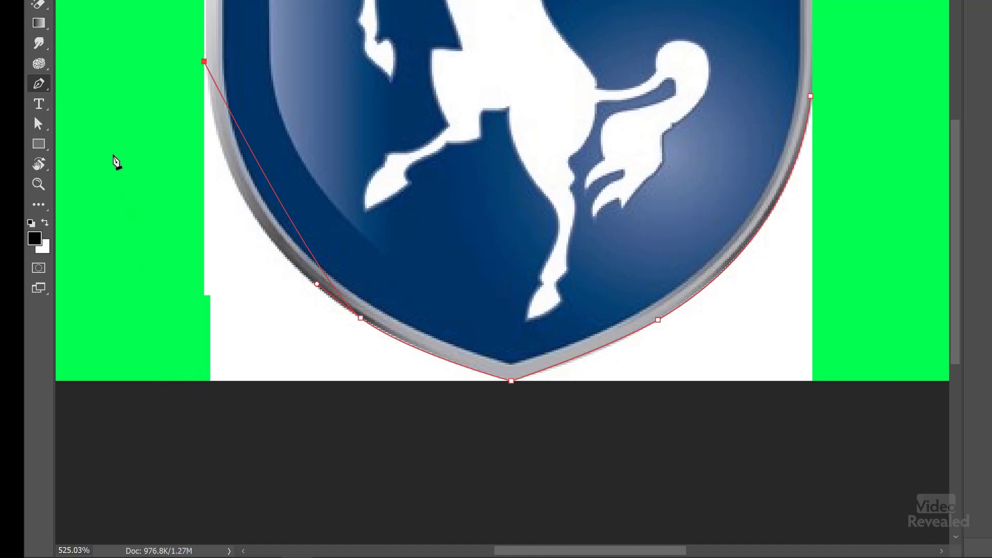
left_click(105, 86)
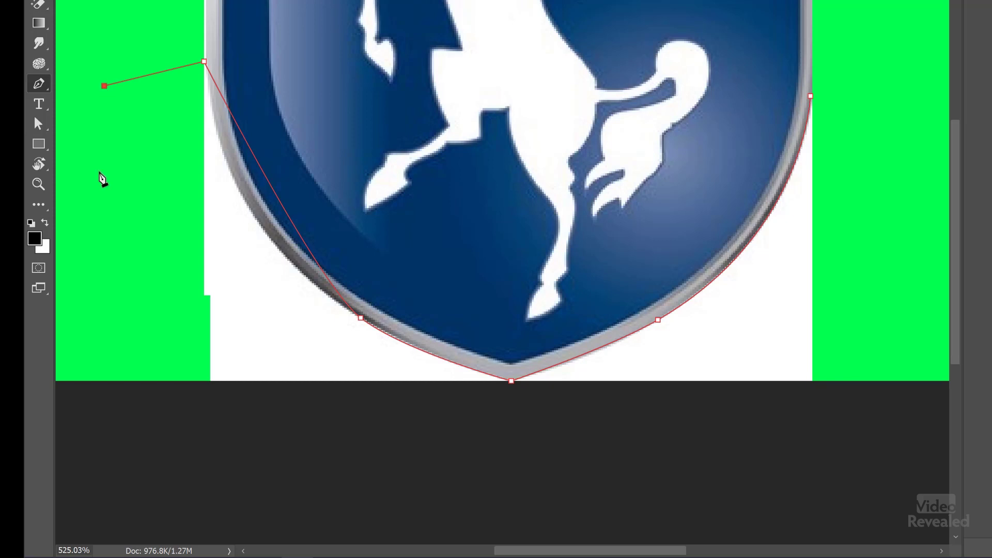
left_click(99, 436)
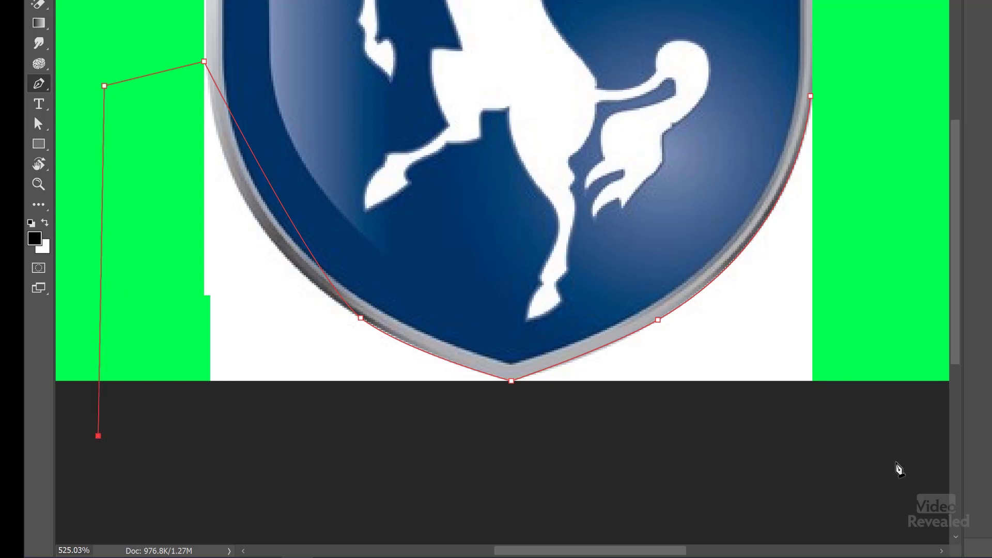
left_click(873, 443)
left_click(906, 155)
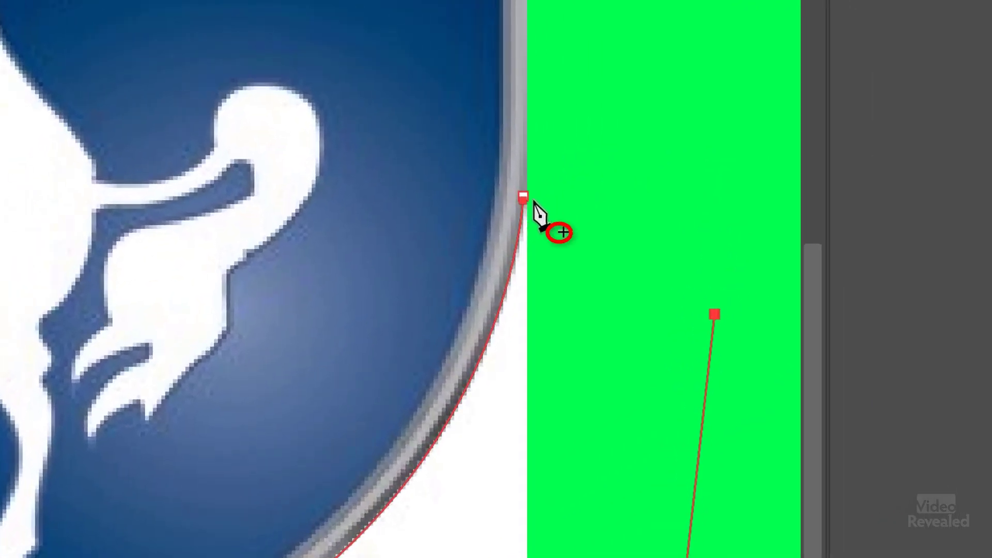
left_click(523, 197)
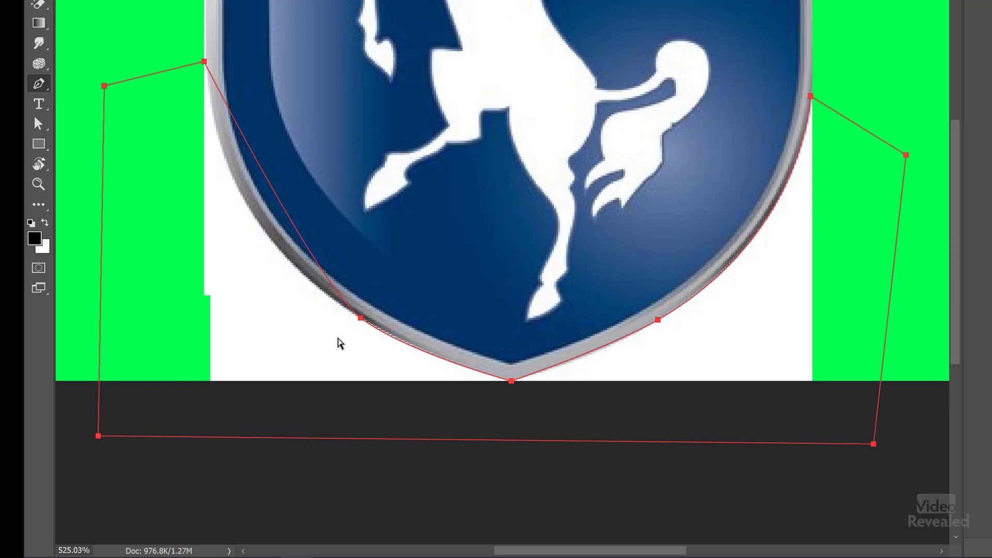
Adjust the path's lower-left anchor point and its direction handles so the curve follows the shield's outer edge.
left_click(360, 317, "ctrl")
left_click_drag(363, 338, 383, 313)
mouse_move(326, 345)
left_mouse_down()
mouse_move(385, 301)
mouse_move(337, 334)
left_mouse_up()
left_click_drag(319, 287, 202, 220)
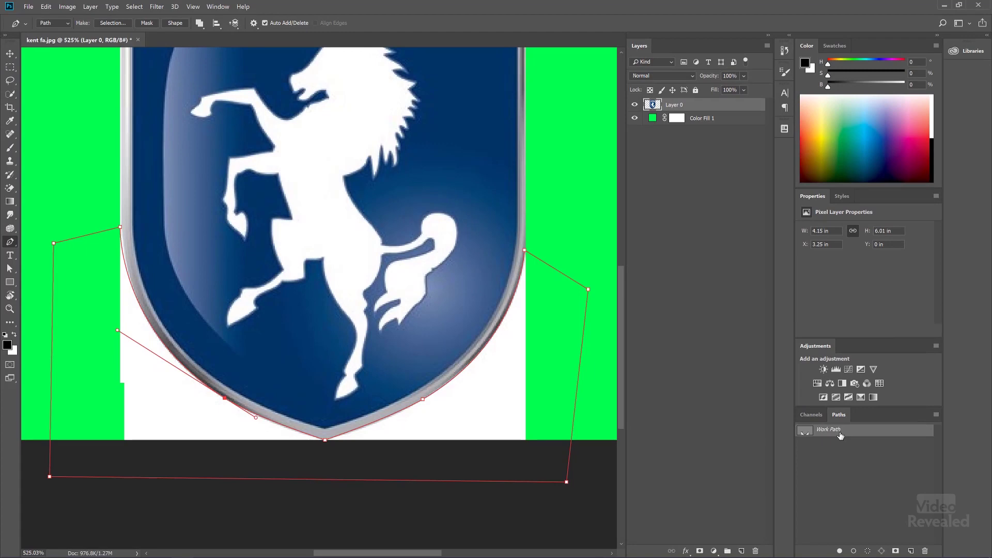
Save the work path as Path 1 and load it as a selection.
double_click(828, 430)
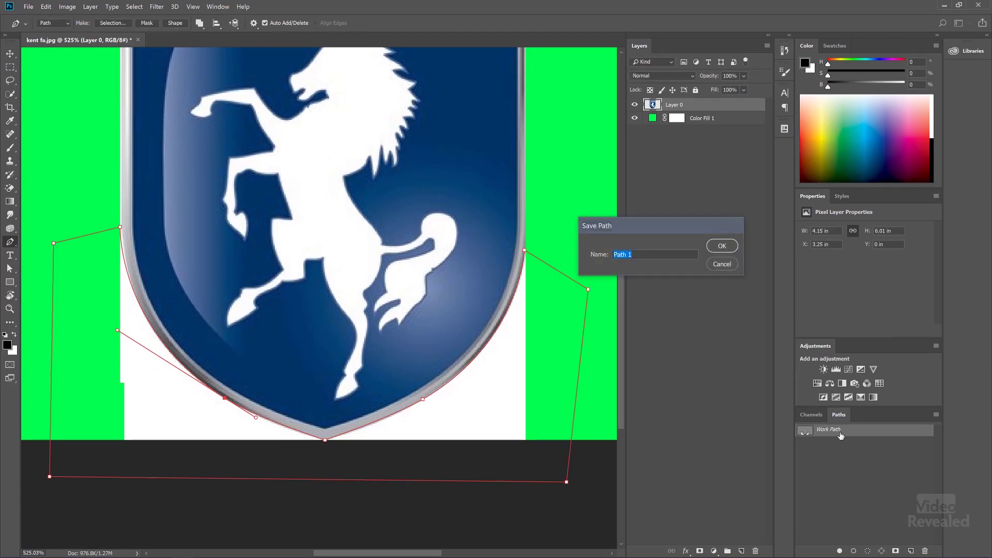
key("Return")
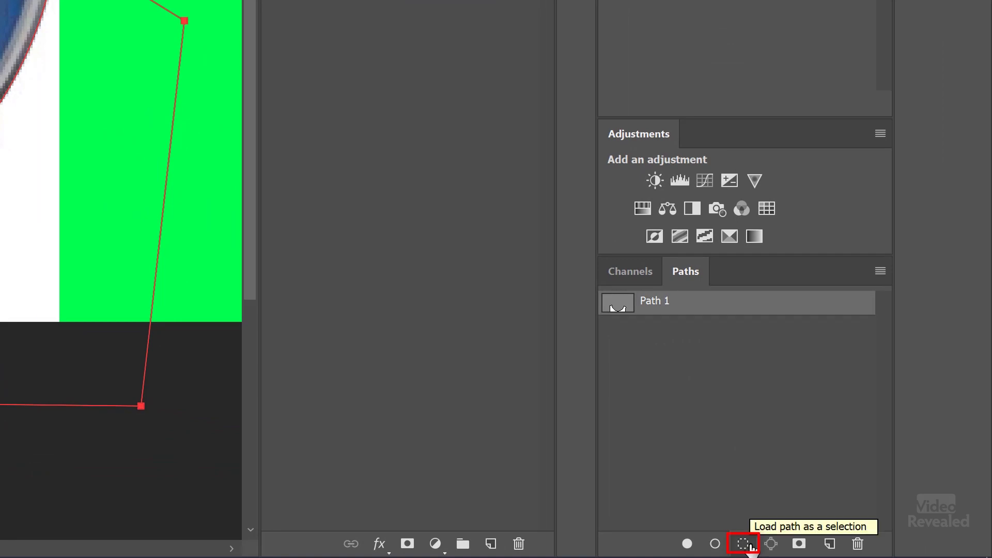
left_click(743, 543)
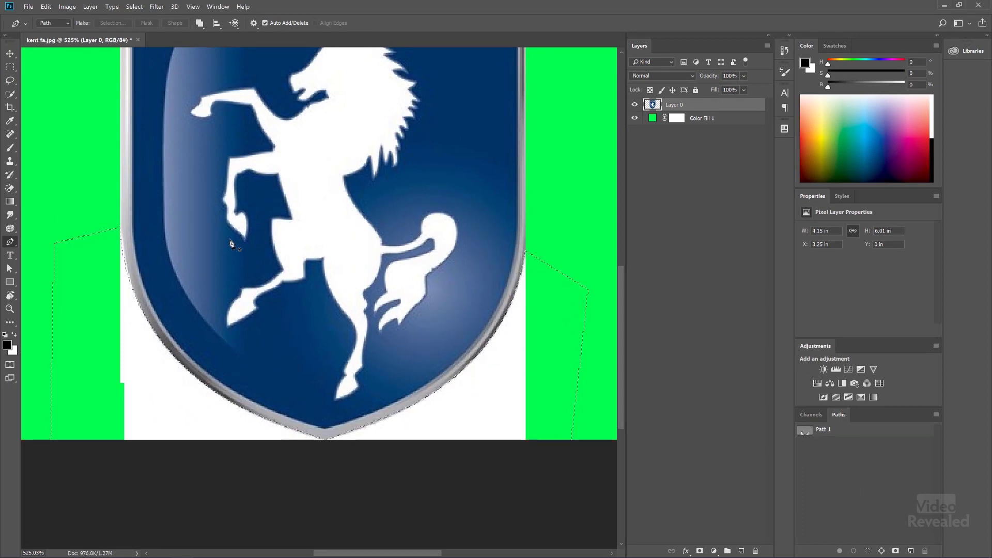
Erase the white areas below both sides of the shield inside the selection with the regular Eraser, and clear the selection.
left_click(10, 188)
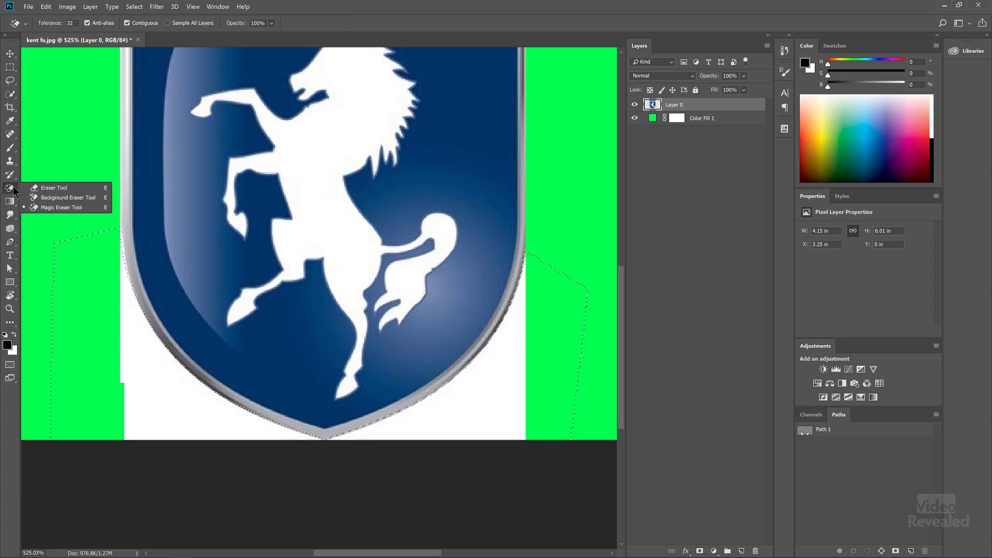
left_click(45, 189)
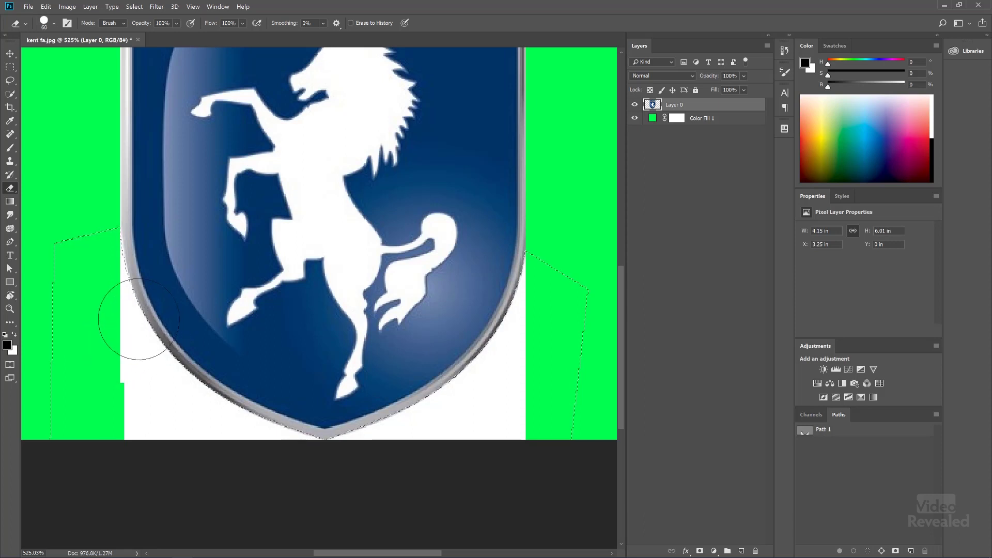
mouse_move(126, 357)
left_mouse_down()
mouse_move(186, 461)
mouse_move(176, 392)
mouse_move(211, 397)
left_mouse_up()
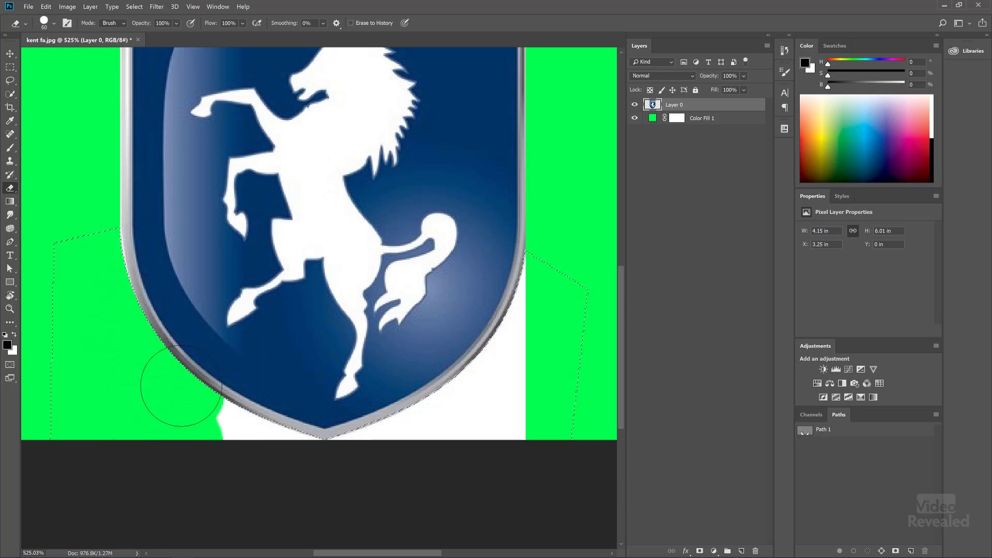
mouse_move(382, 434)
left_mouse_down()
mouse_move(453, 408)
mouse_move(453, 389)
mouse_move(533, 312)
mouse_move(543, 266)
mouse_move(530, 314)
mouse_move(461, 425)
left_mouse_up()
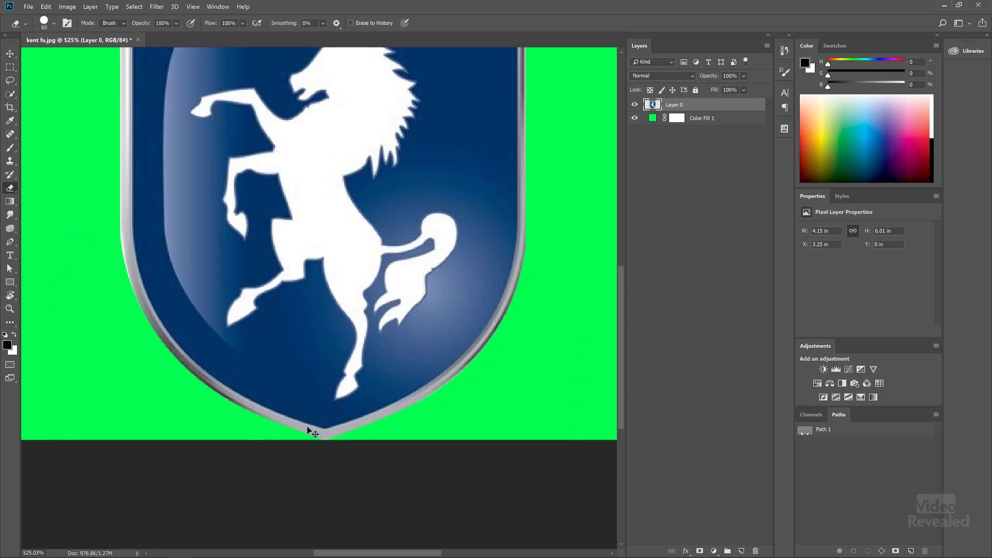
Inspect the cleaned shield edges and delete the green Color Fill 1 layer.
scroll(177, 395, "up", 2)
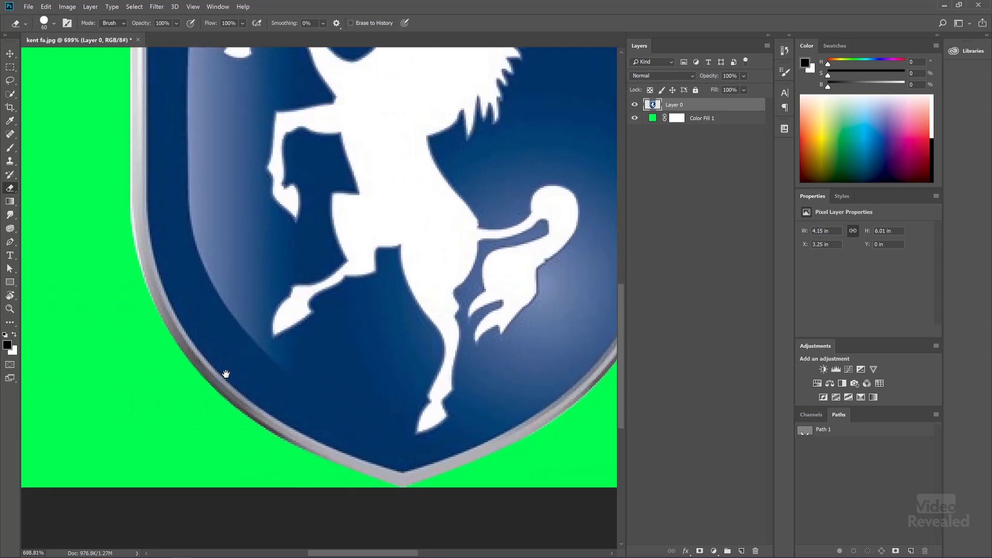
scroll(226, 373, "down", 4)
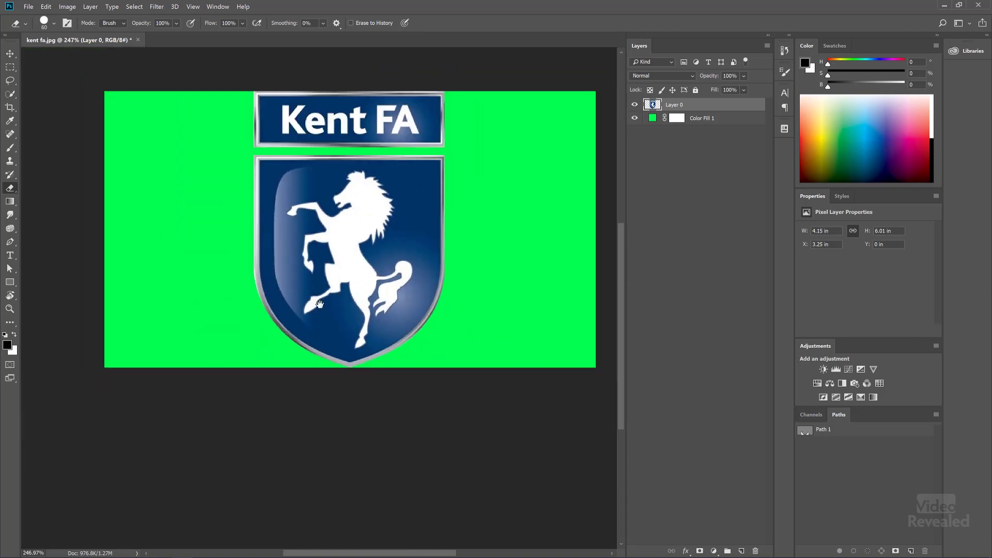
left_click_drag(326, 295, 280, 310)
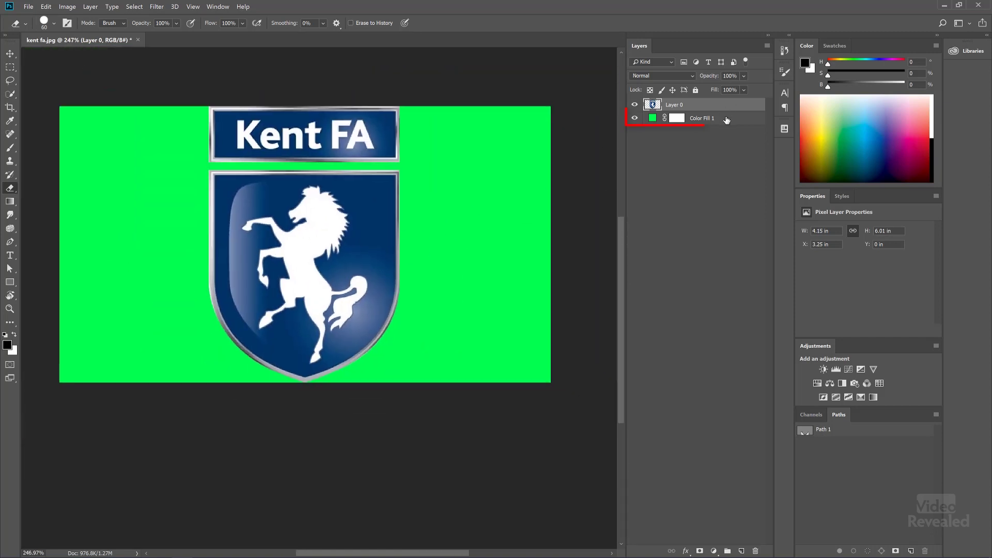
left_click(726, 120)
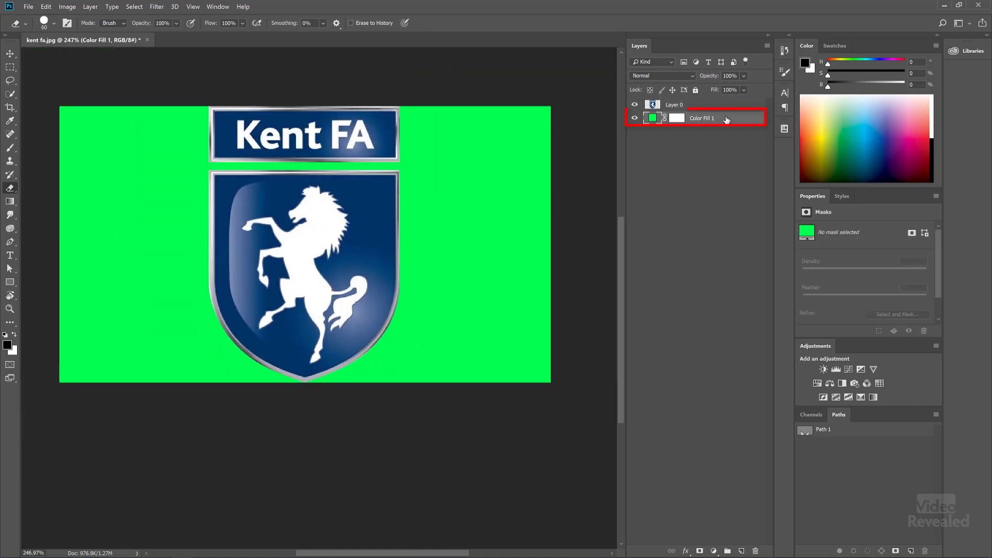
left_click(756, 552)
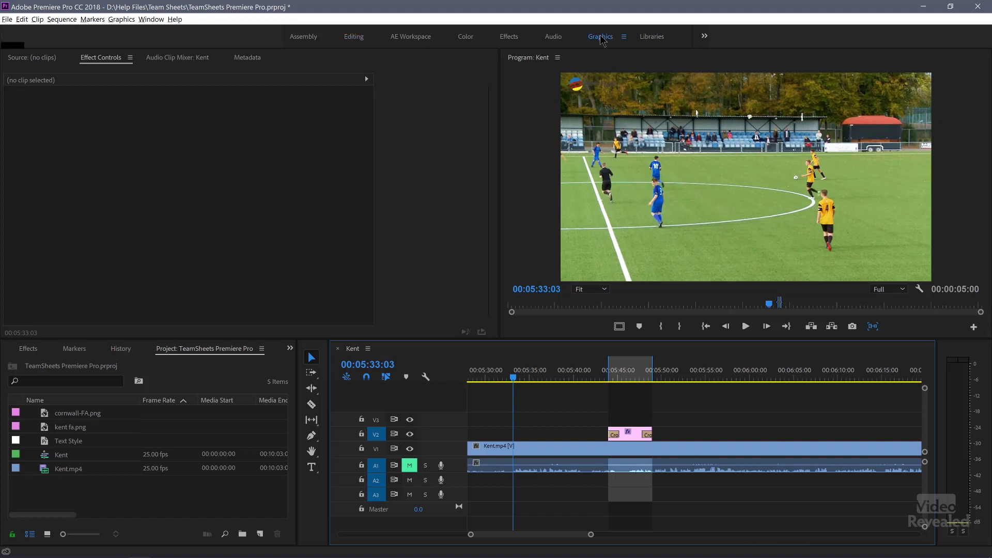
Switch to the Graphics workspace and add cornwall-FA.png from the logos folder as a new graphic layer.
left_click(601, 37)
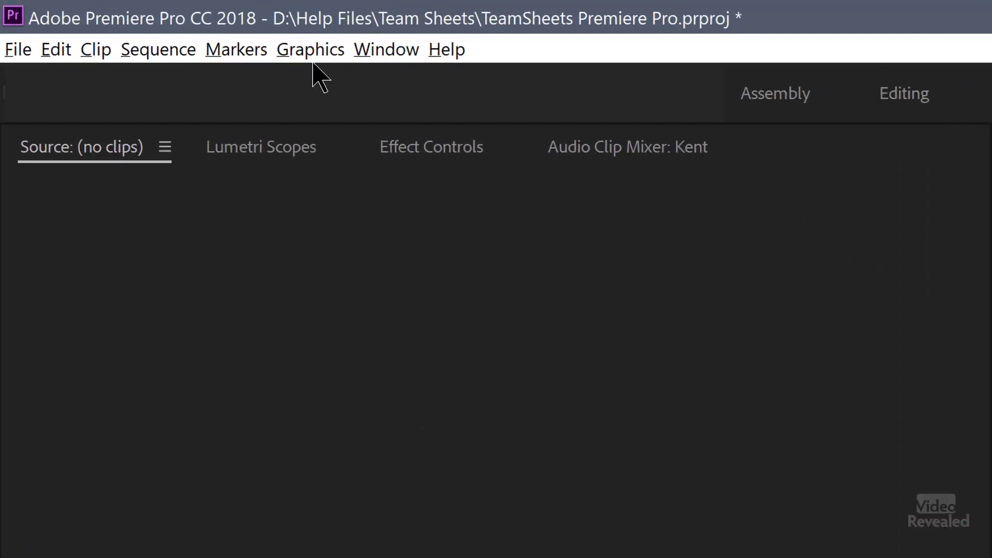
left_click(121, 20)
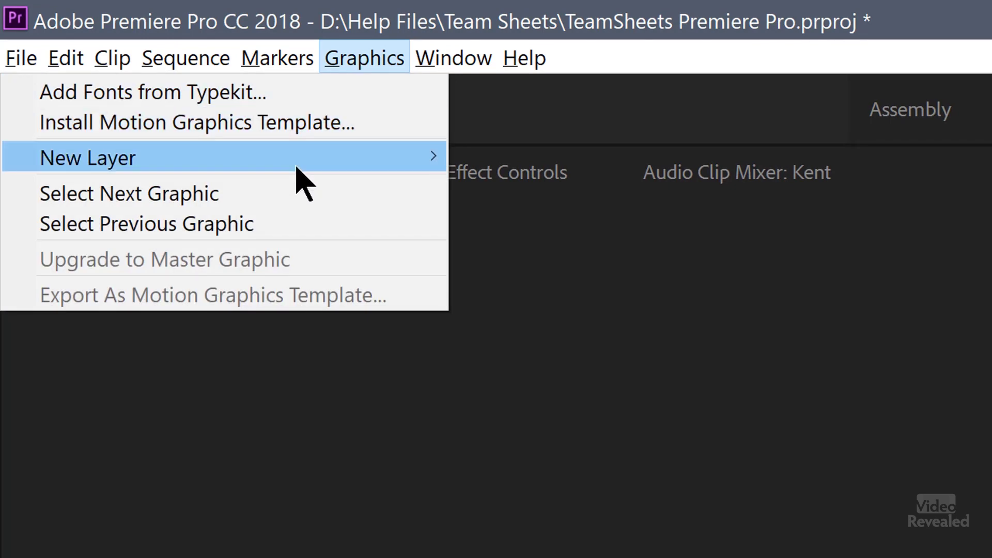
mouse_move(302, 181)
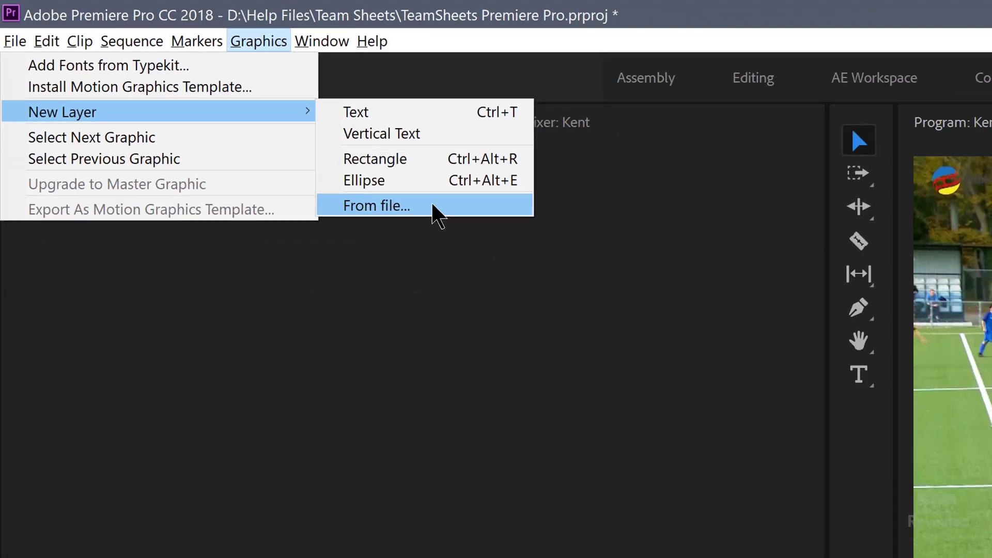
left_click(612, 291)
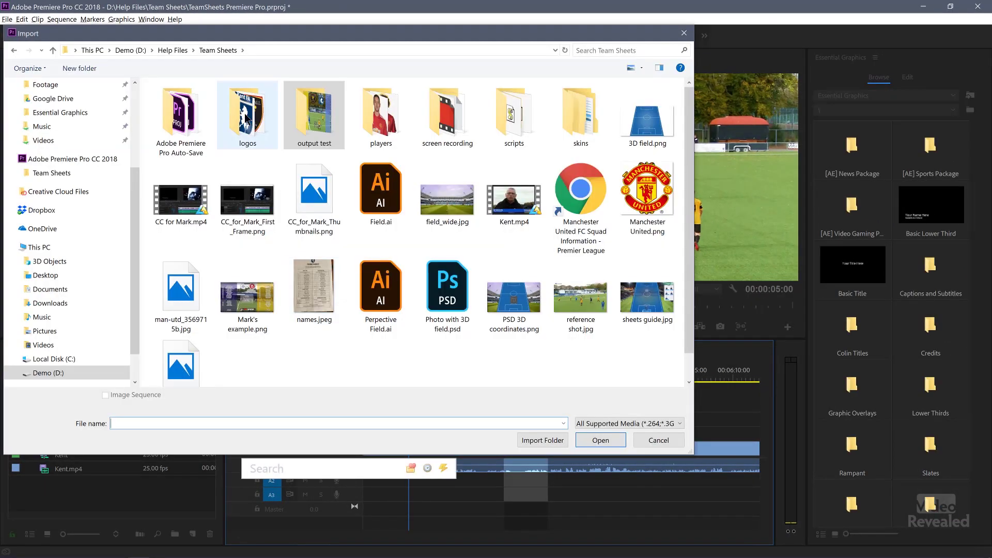
double_click(246, 116)
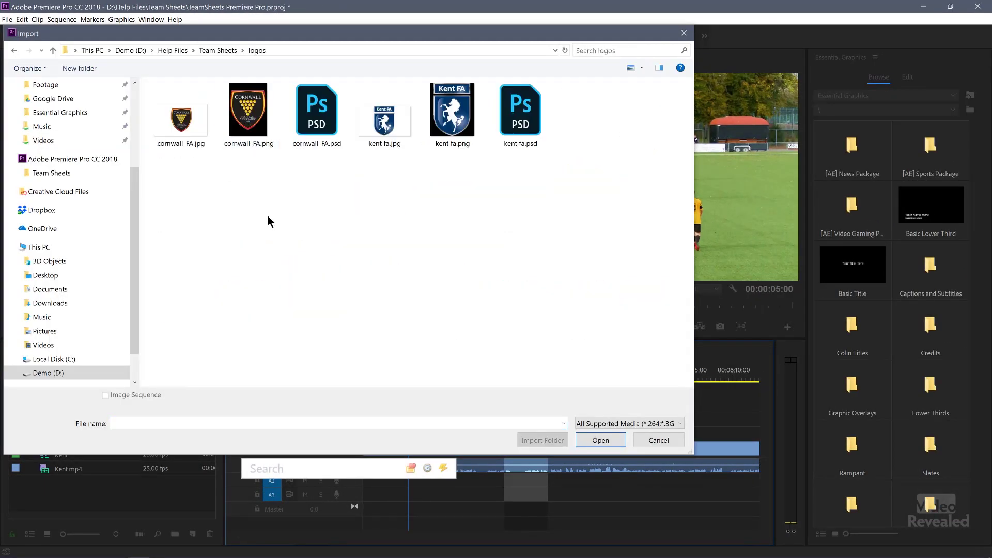
left_click(259, 129)
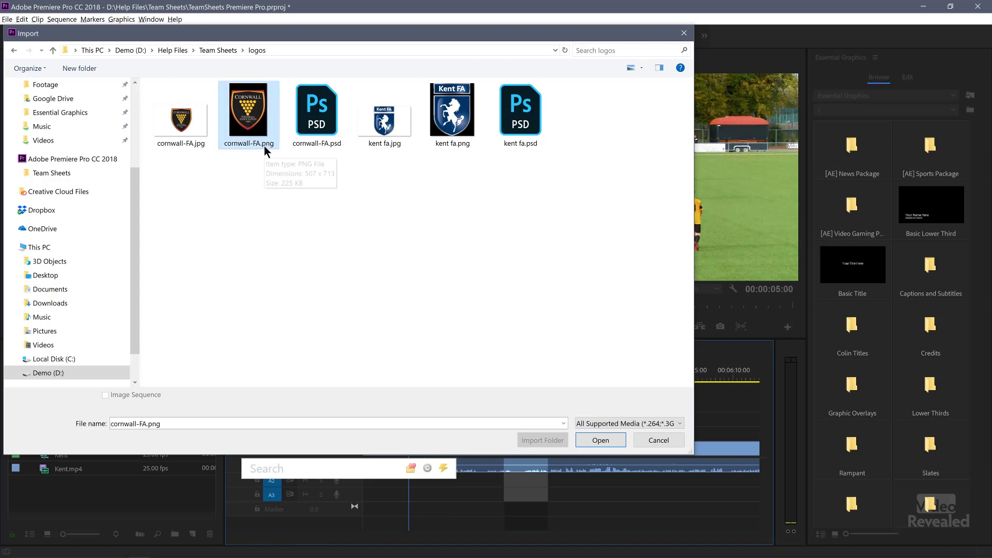
left_click(311, 124)
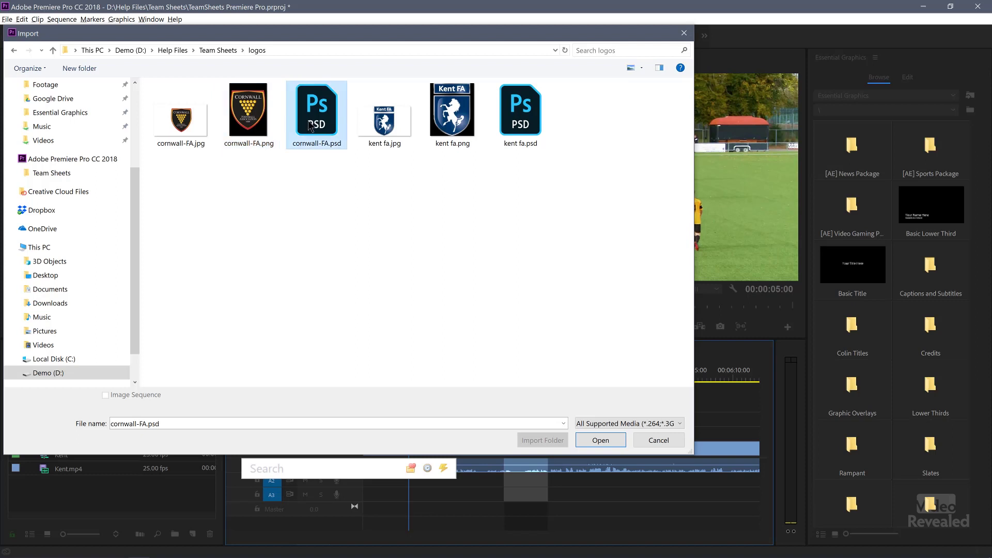
left_click(191, 135)
left_click(240, 124)
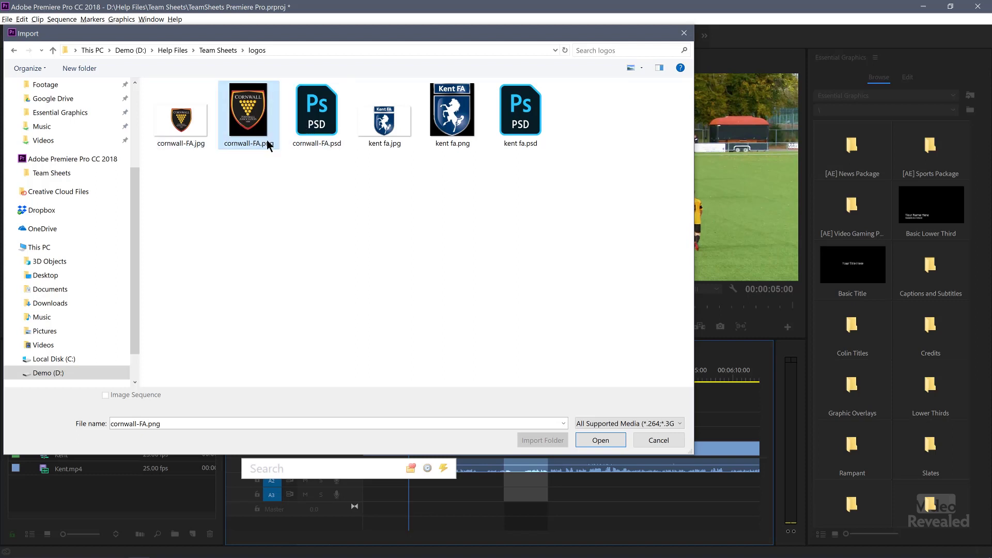
left_click(601, 440)
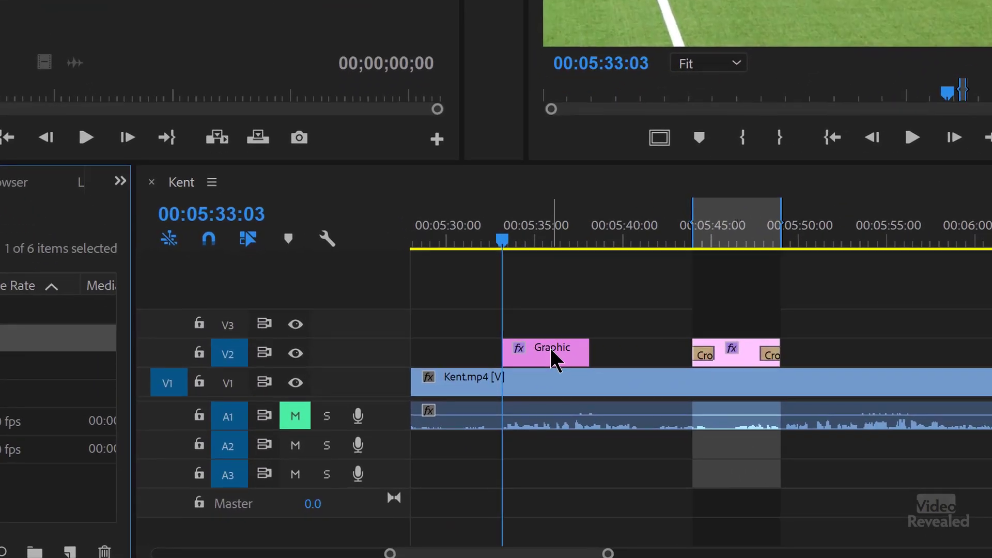
Add kent fa.png from the logos folder as a second layer in the new graphic clip.
left_click(434, 434)
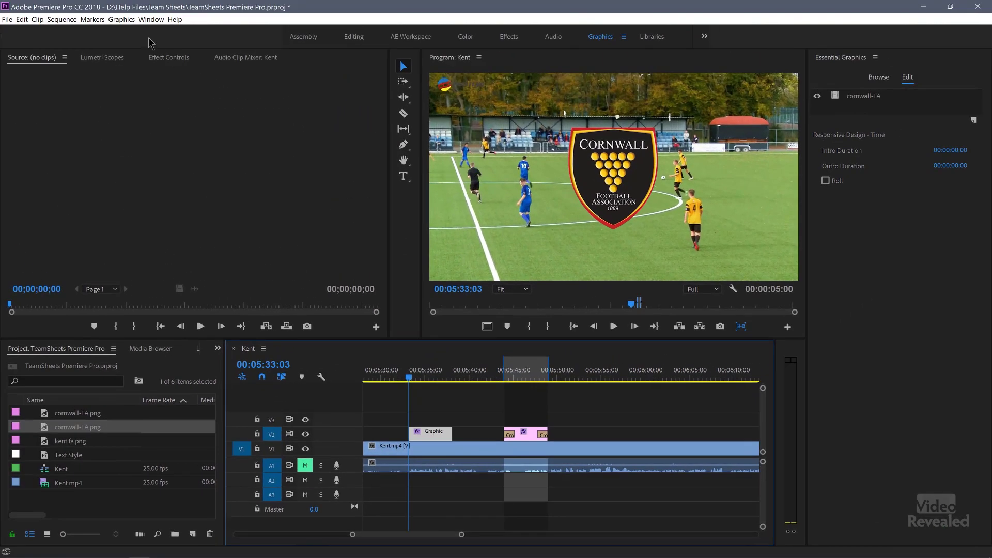
left_click(121, 19)
left_click(121, 19)
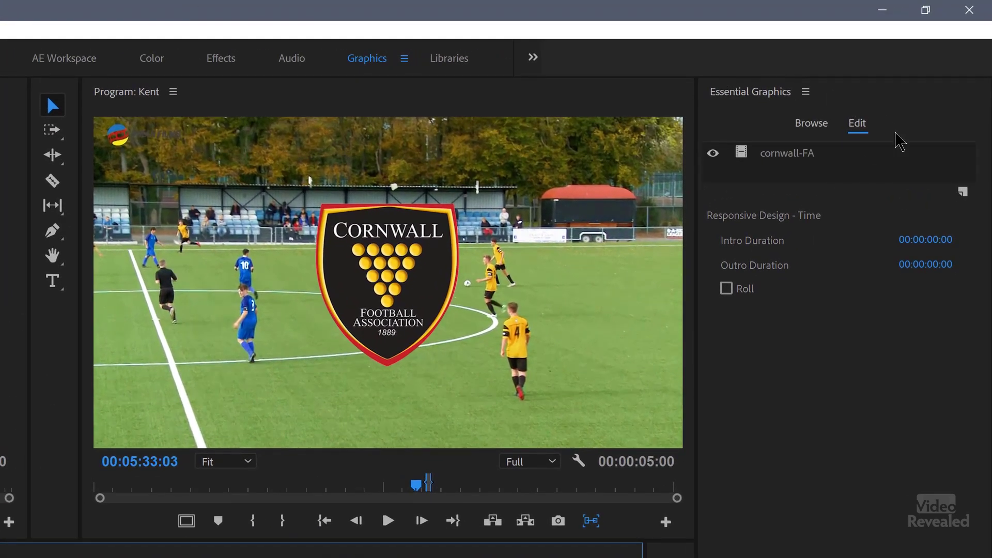
left_click(963, 192)
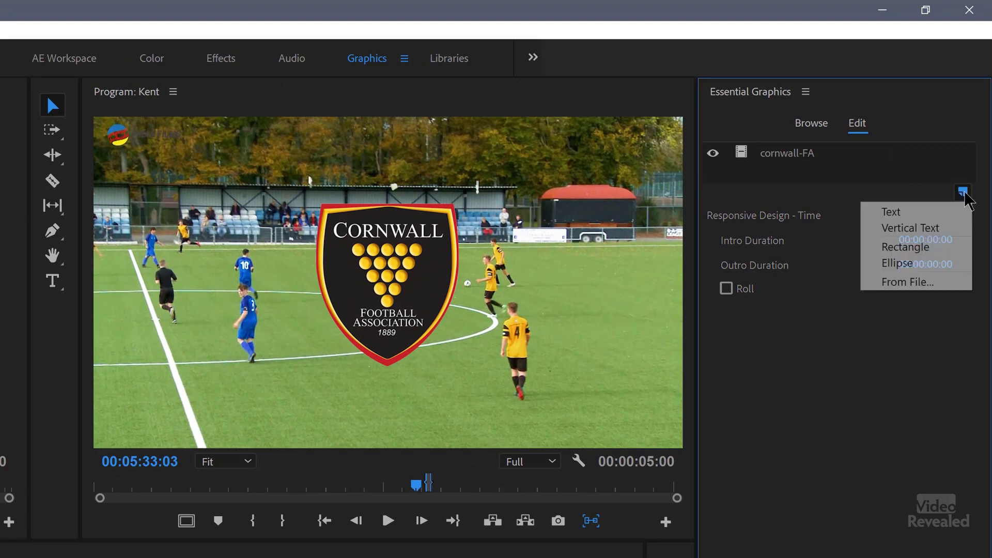
left_click(934, 287)
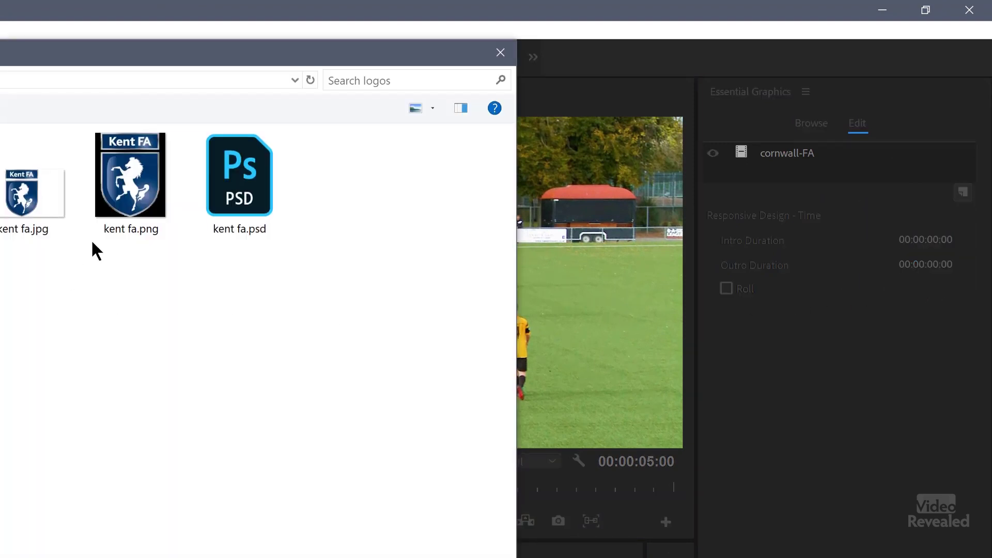
left_click(124, 198)
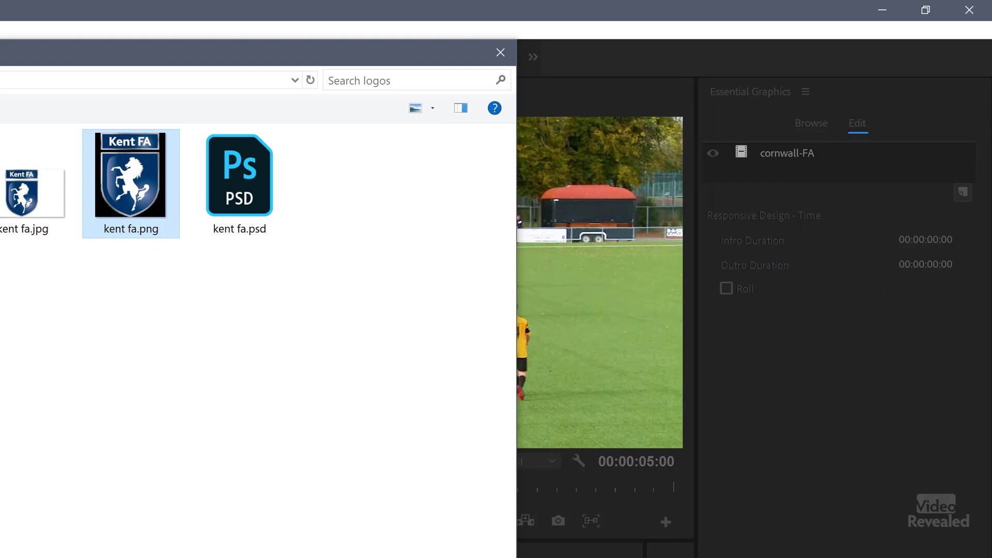
key("Return")
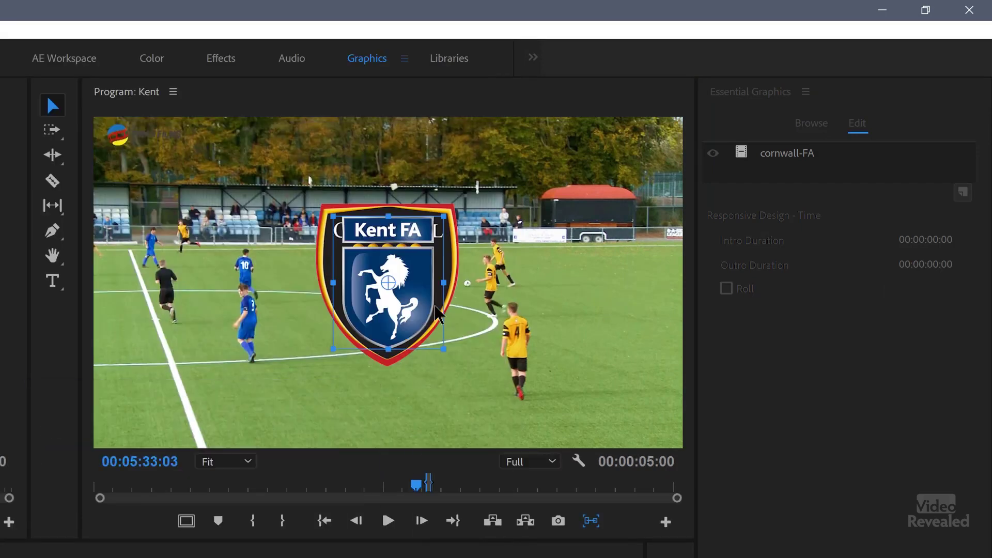
Scale the Cornwall logo to about 64% and arrange both logos side by side near the top of the video frame.
left_click_drag(422, 318, 559, 318)
left_click(401, 326)
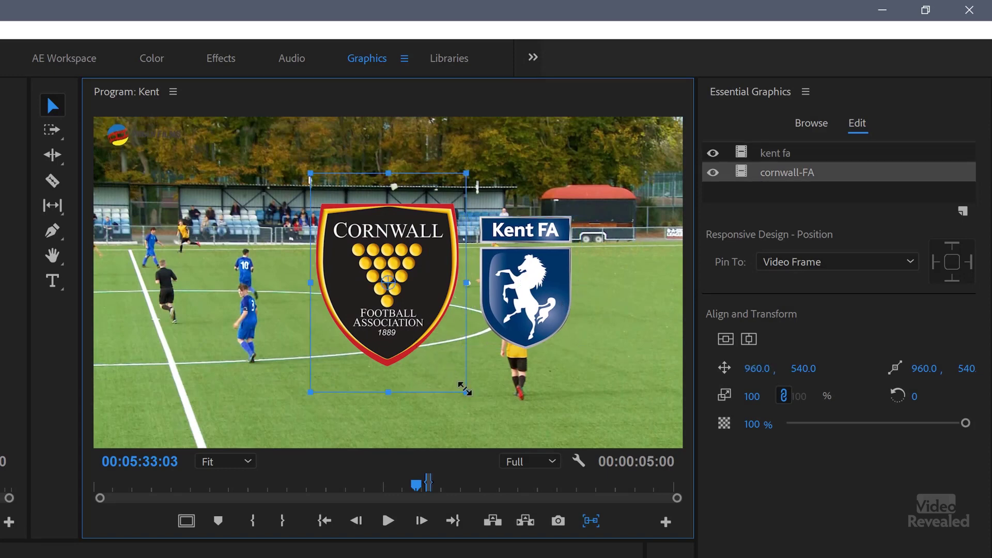
left_click_drag(460, 388, 438, 353)
left_click_drag(420, 310, 368, 218)
left_click_drag(537, 326, 481, 216)
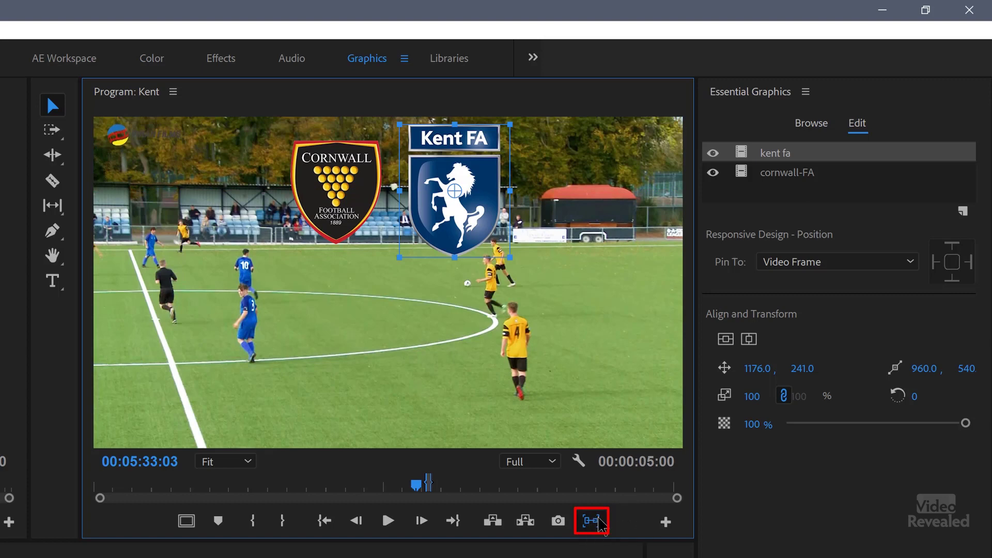
Check the Snap Graphics button in the Program monitor's Button Editor and toggle graphics snapping.
left_click(666, 523)
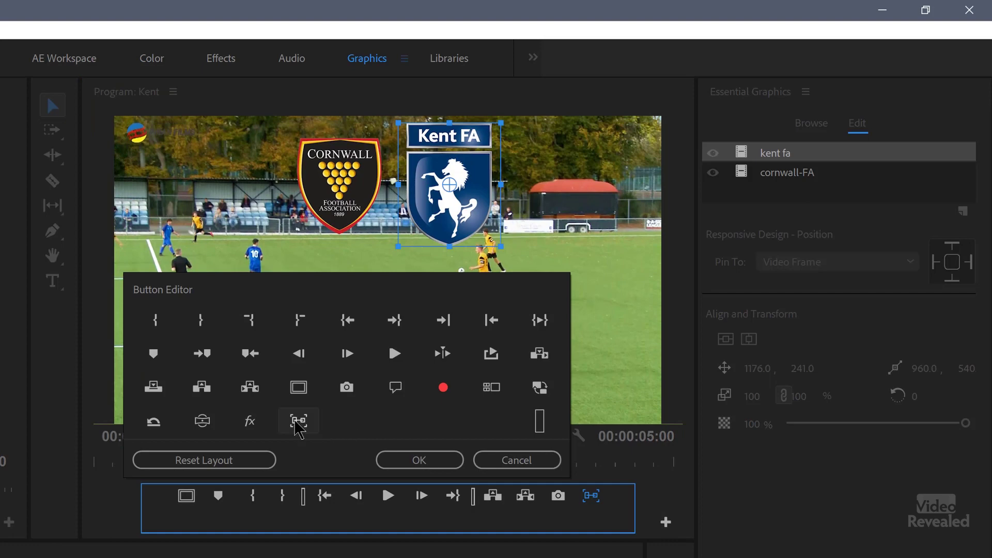
left_click(435, 461)
left_click(592, 520)
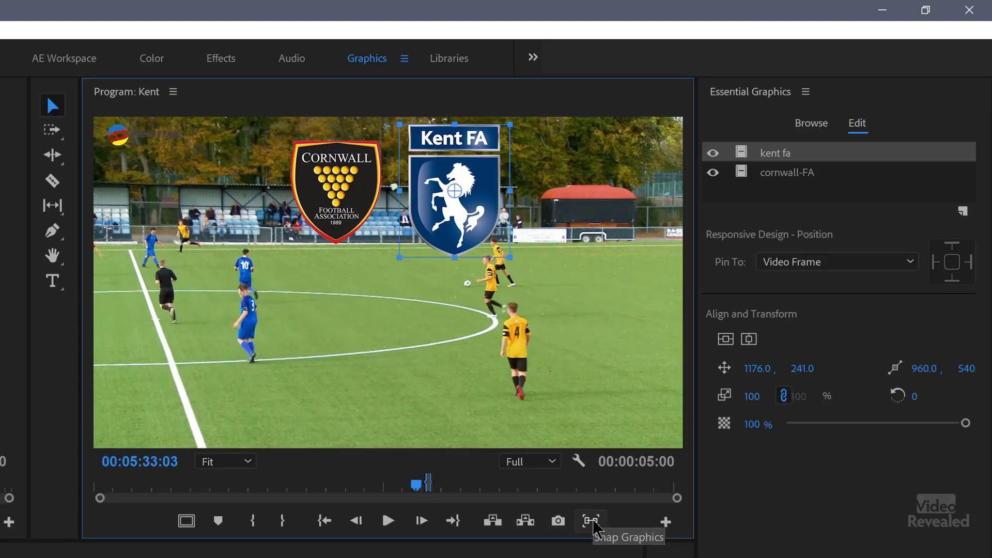
left_click(467, 309)
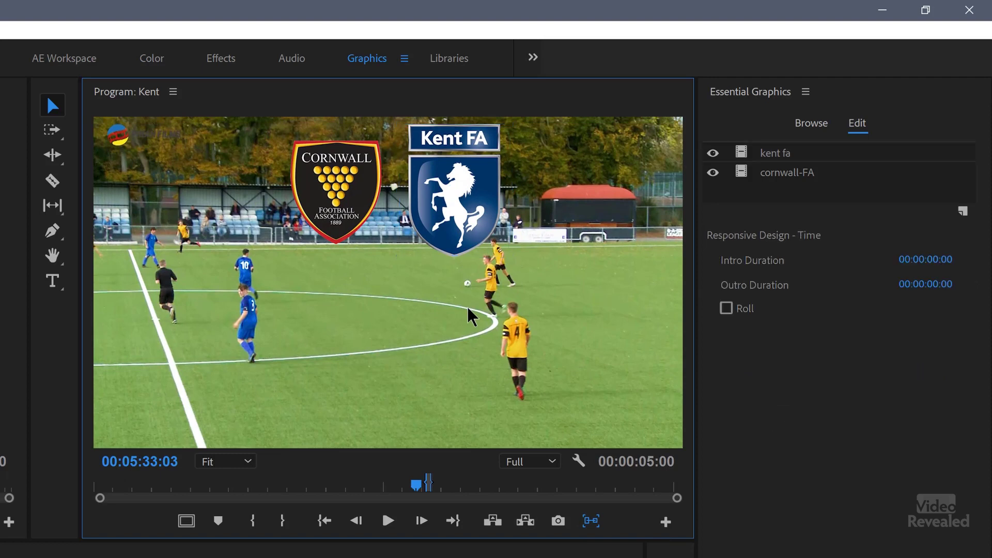
Shrink the Cornwall logo further, scale the Kent FA logo to about 61%, and move the Cornwall logo up beside it.
left_click(454, 210)
left_click(361, 201)
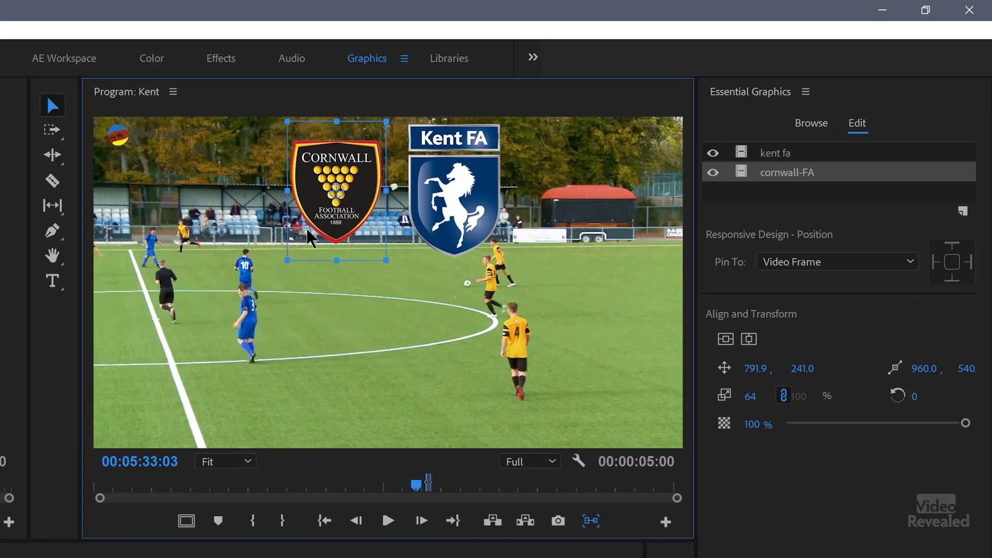
left_click_drag(286, 260, 308, 237)
left_click(468, 233)
left_click_drag(514, 256, 445, 195)
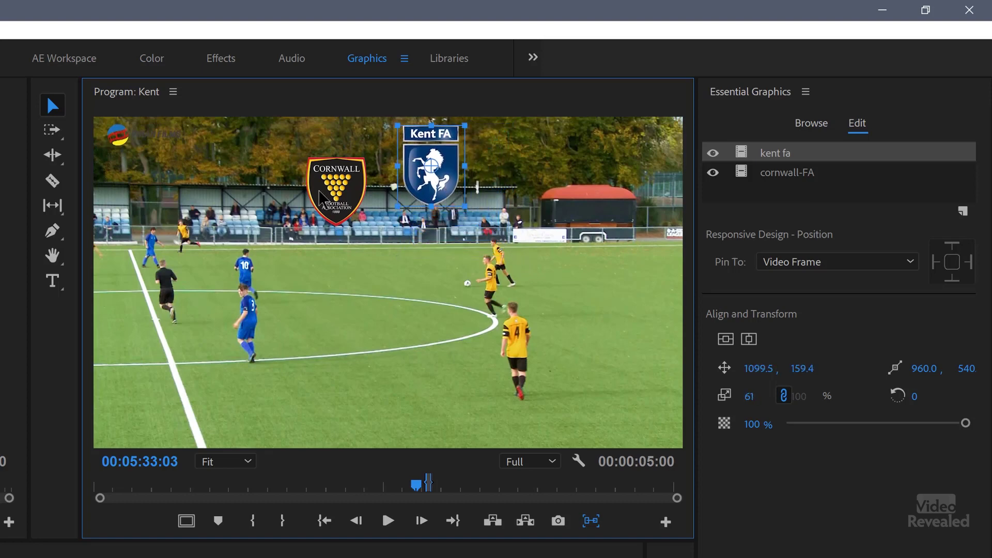
left_click_drag(350, 193, 362, 166)
left_click(390, 273)
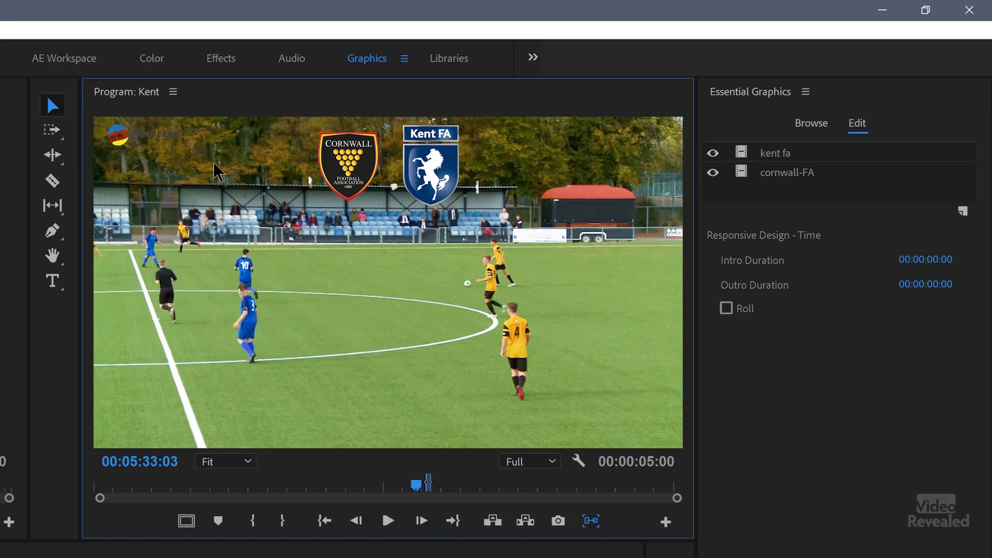
Draw a full-height rectangle over the left third of the video frame and select it.
left_click(54, 236)
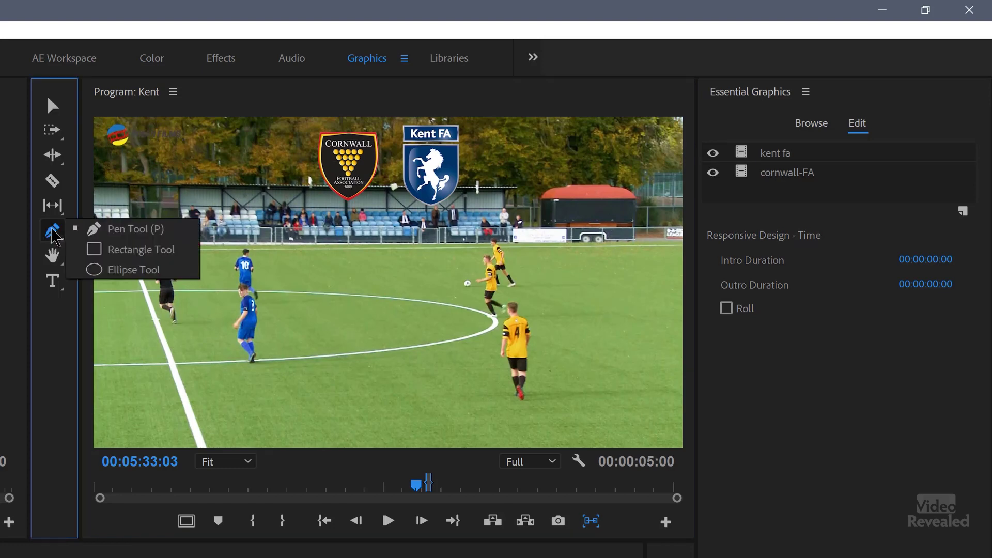
left_click(149, 253)
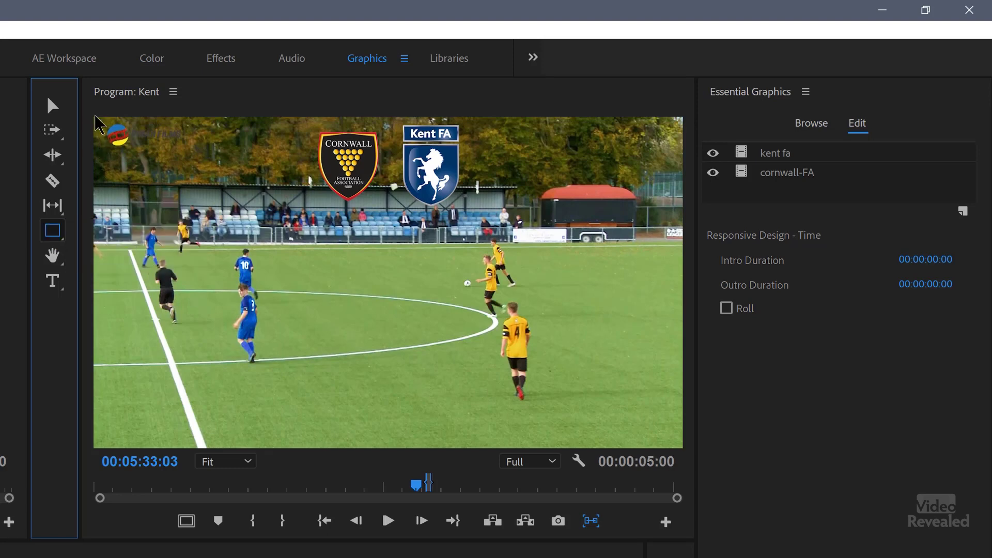
mouse_move(94, 117)
left_mouse_down()
mouse_move(228, 350)
mouse_move(324, 416)
mouse_move(303, 460)
left_mouse_up()
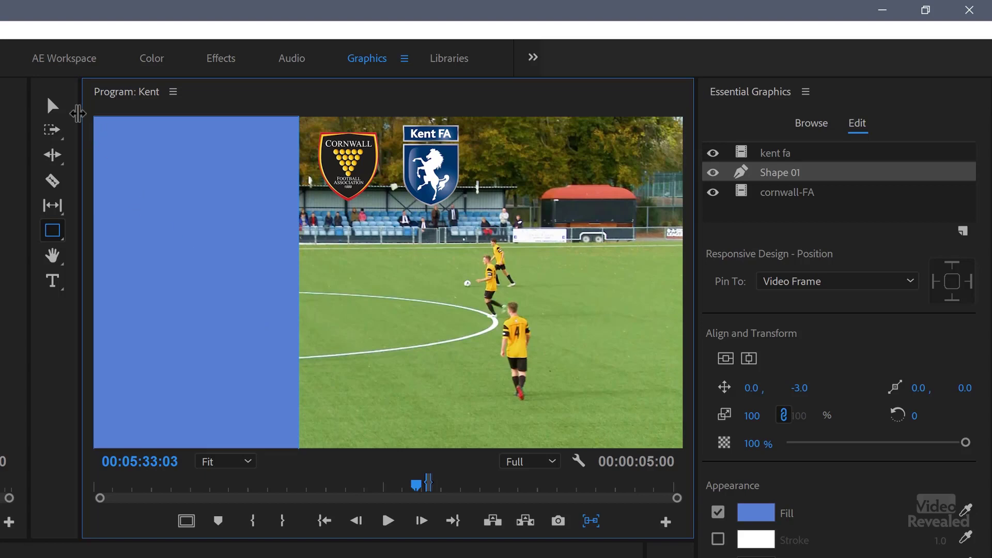
left_click(52, 106)
left_click(151, 171)
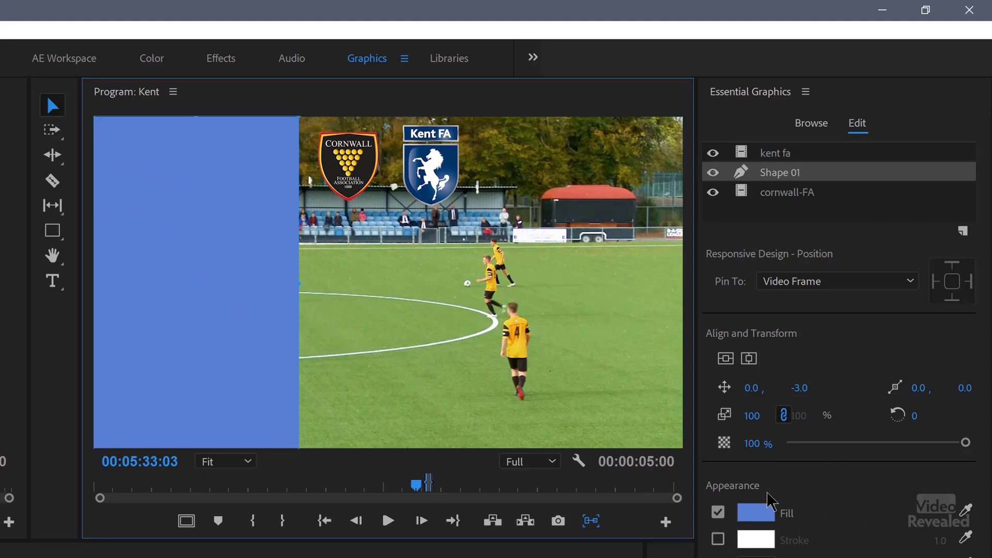
Change the rectangle's fill to a gold color with hue 49° and set its opacity to about 59%.
left_click(765, 516)
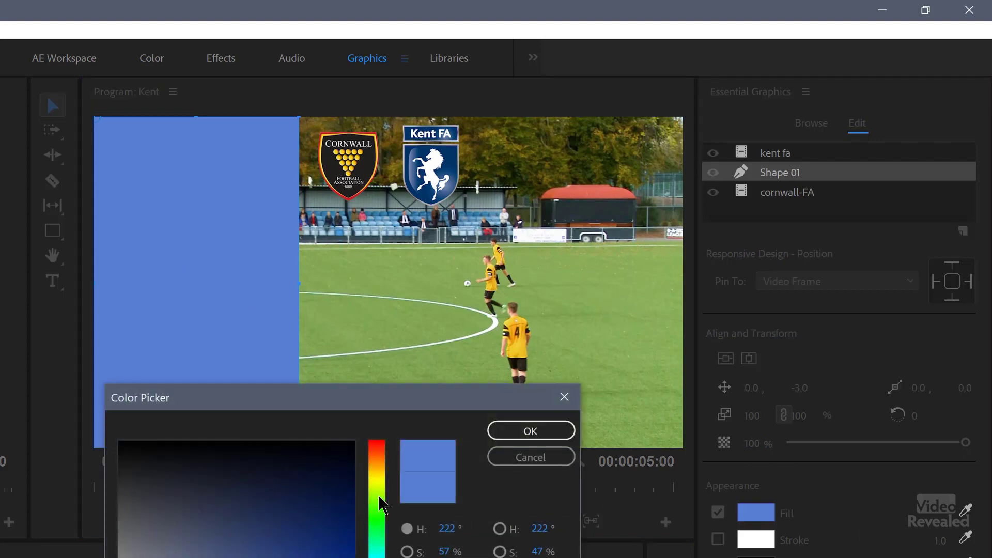
left_click(375, 469)
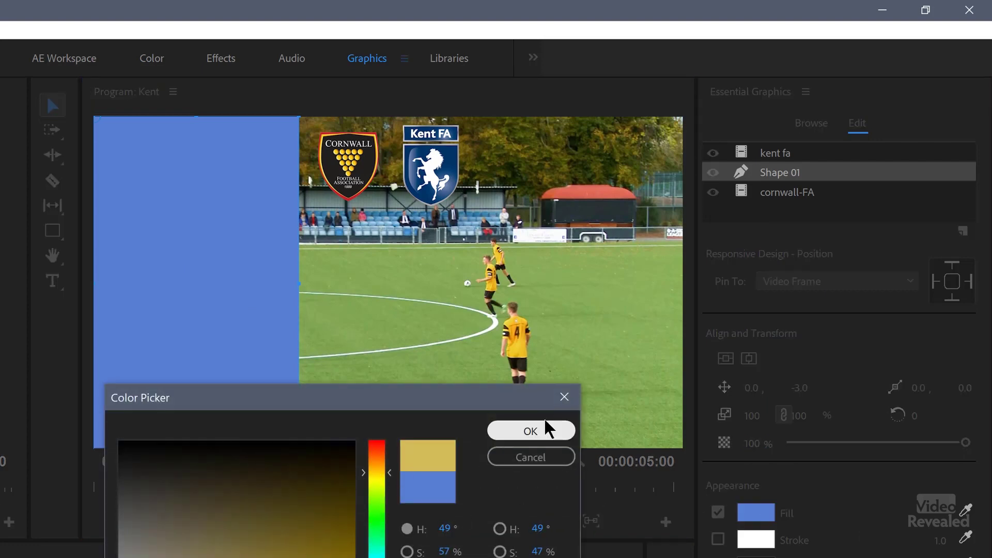
left_click(555, 435)
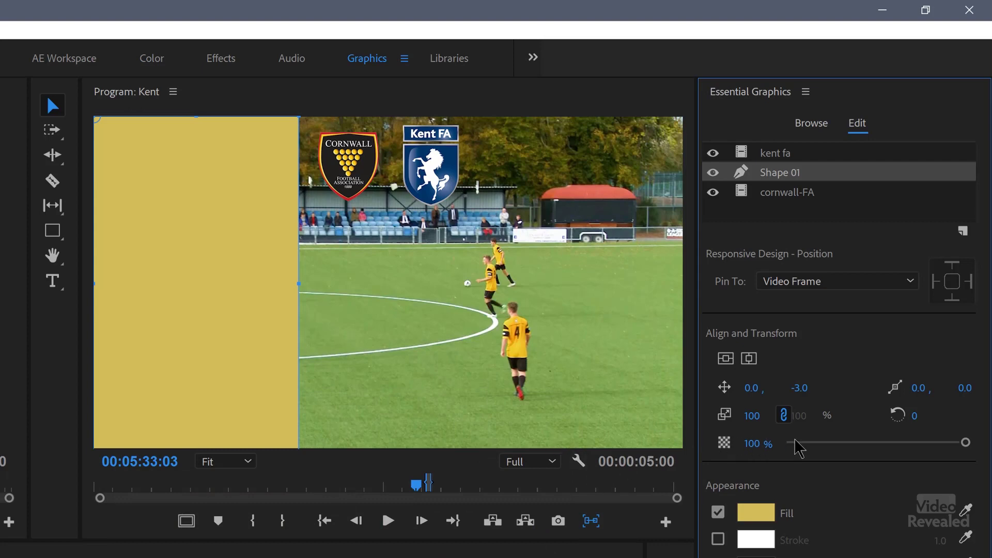
left_click_drag(964, 442, 893, 452)
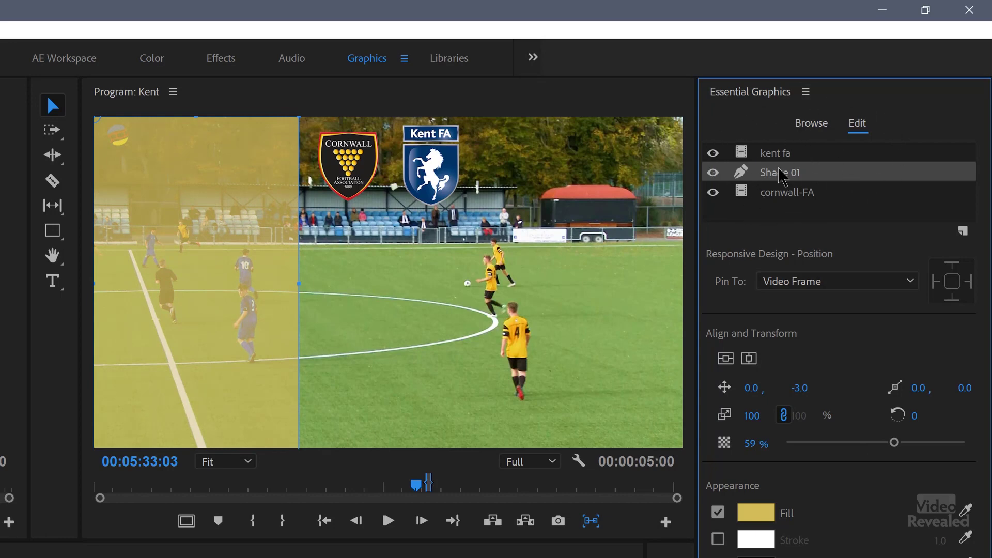
Move the gold rectangle layer below the Cornwall logo layer and rename it C Bar.
mouse_move(803, 171)
left_mouse_down()
mouse_move(786, 206)
mouse_move(800, 181)
left_mouse_up()
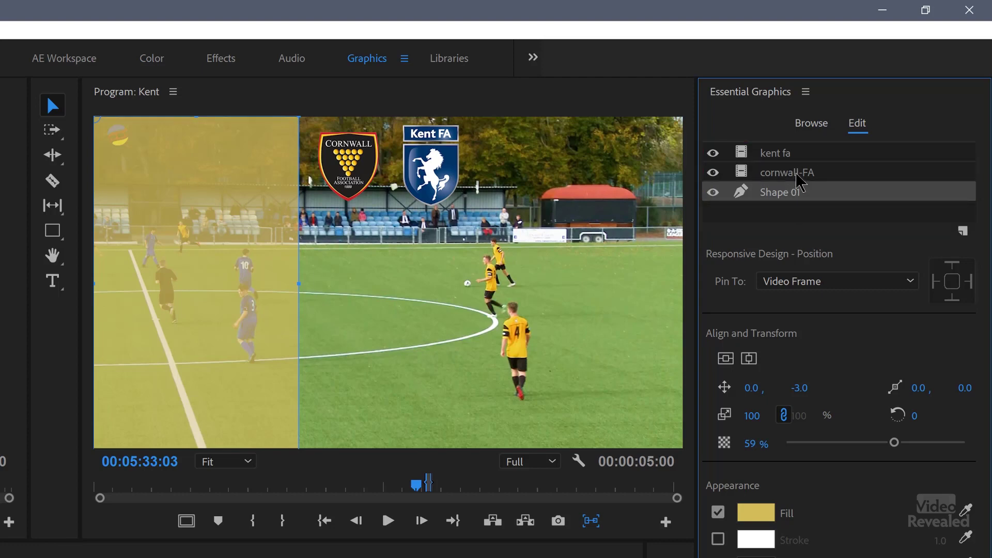
right_click(781, 197)
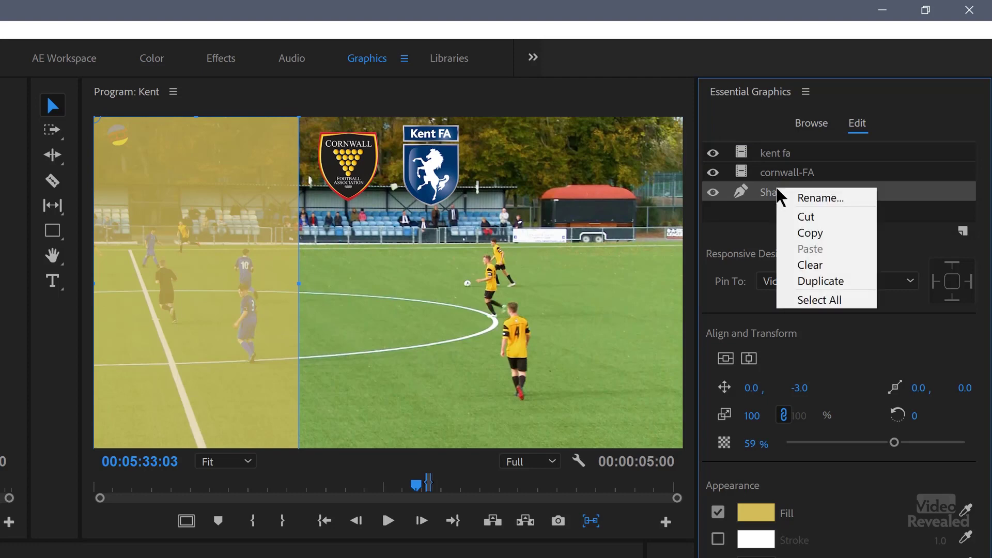
left_click(806, 198)
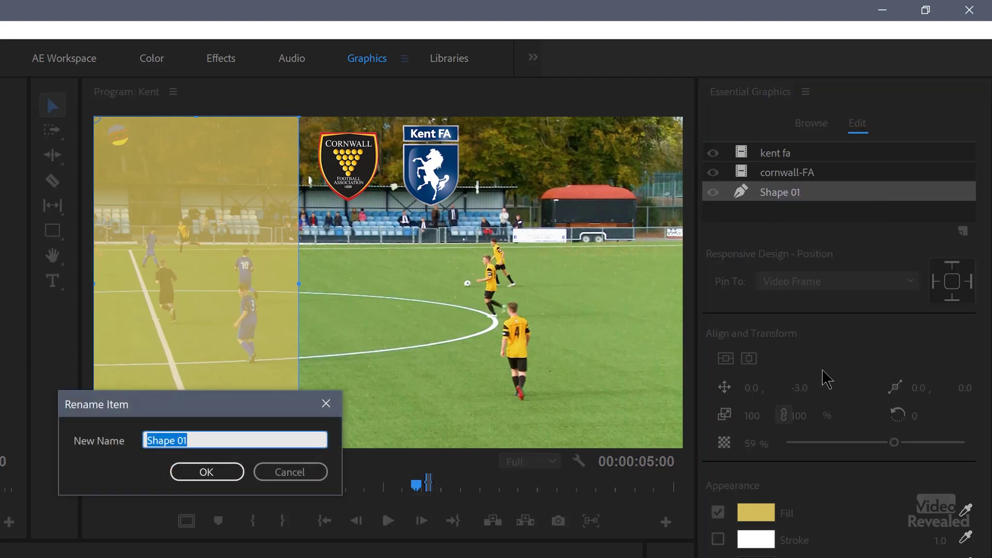
type("C Bar")
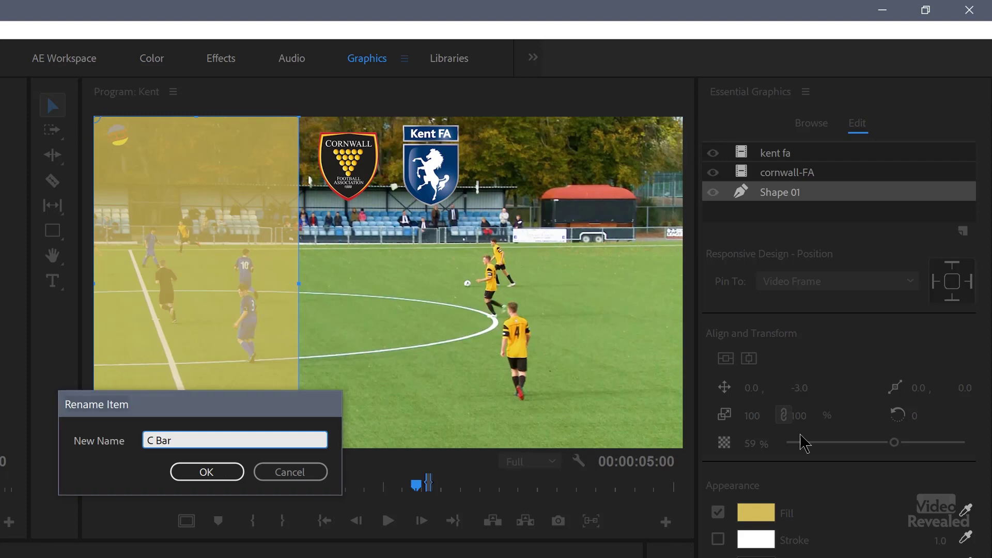
key("Return")
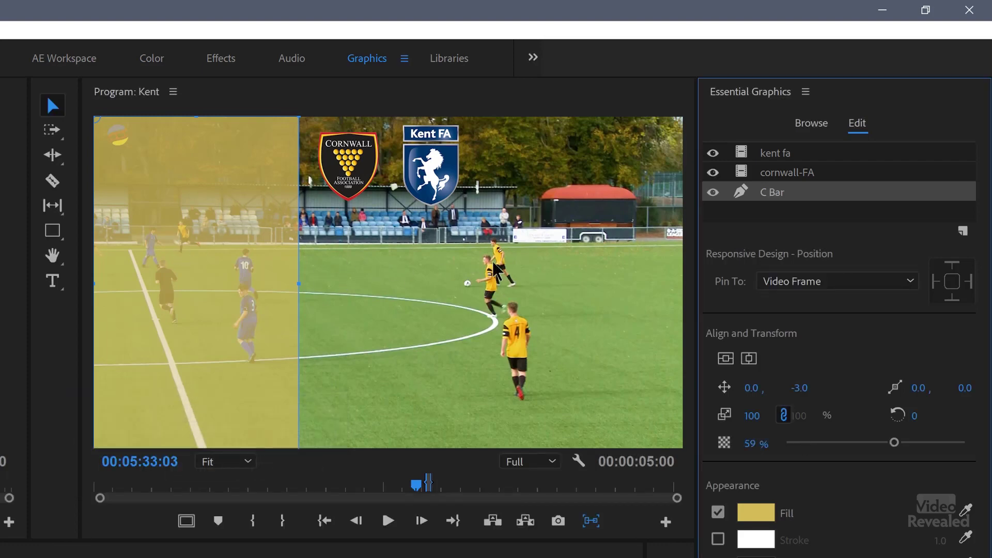
Duplicate the C Bar layer and rename the copy K Bar.
right_click(828, 194)
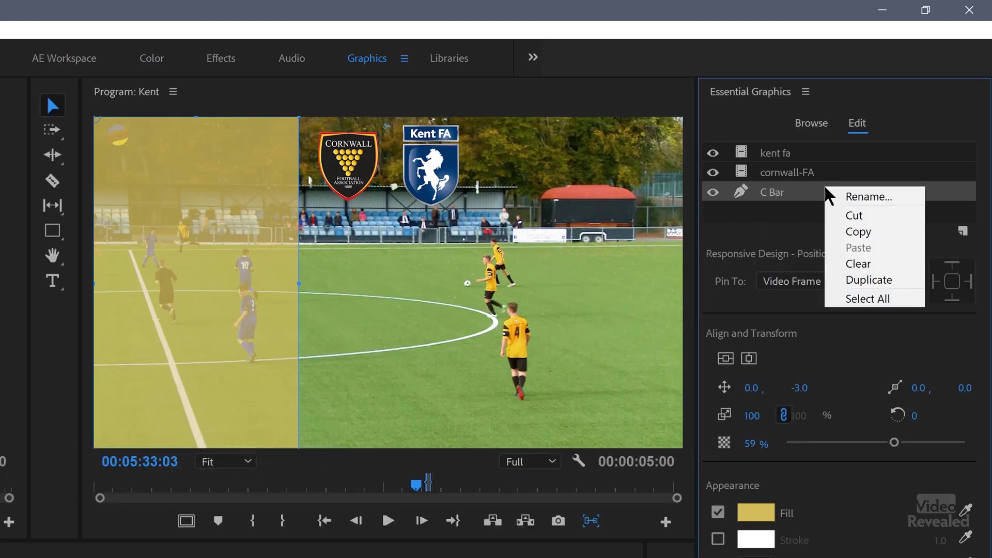
left_click(882, 284)
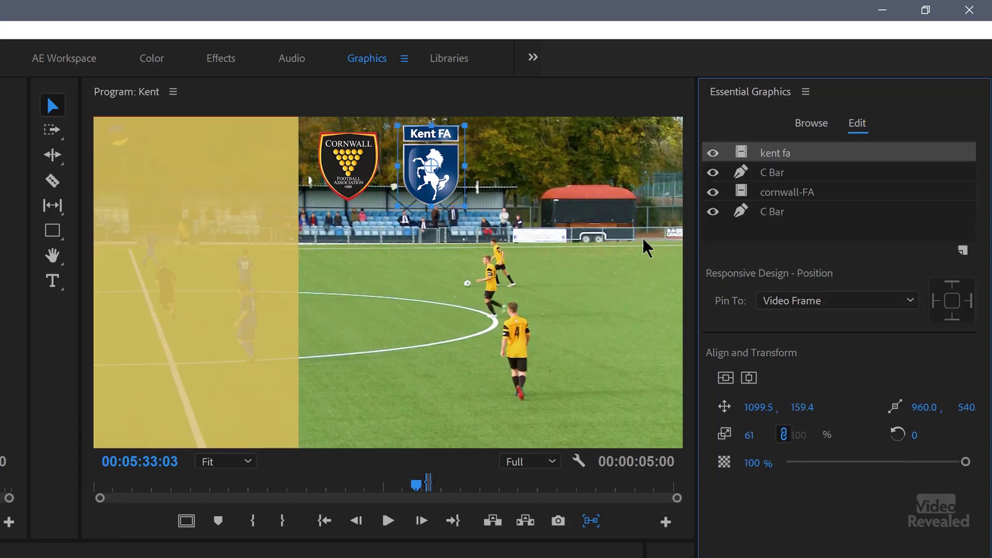
left_click(791, 178)
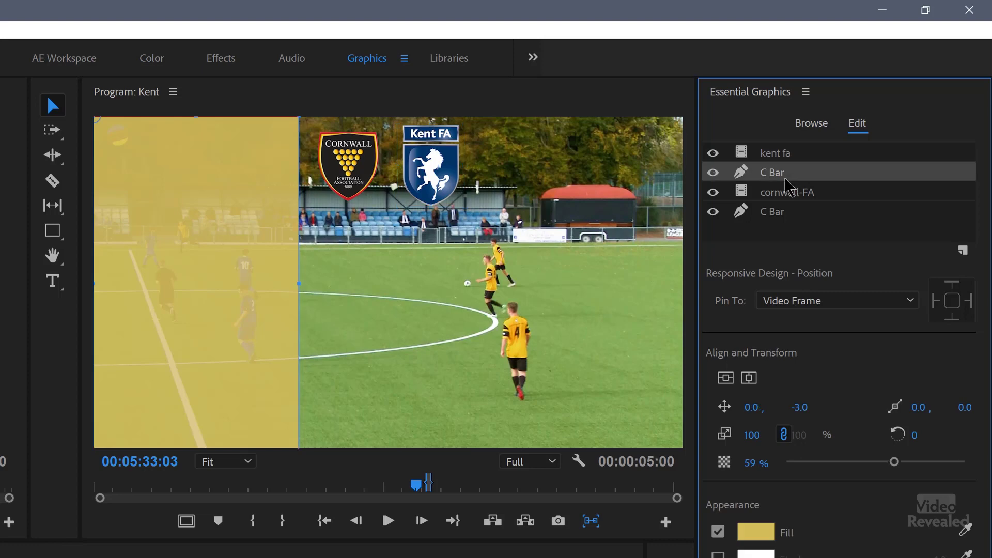
right_click(778, 178)
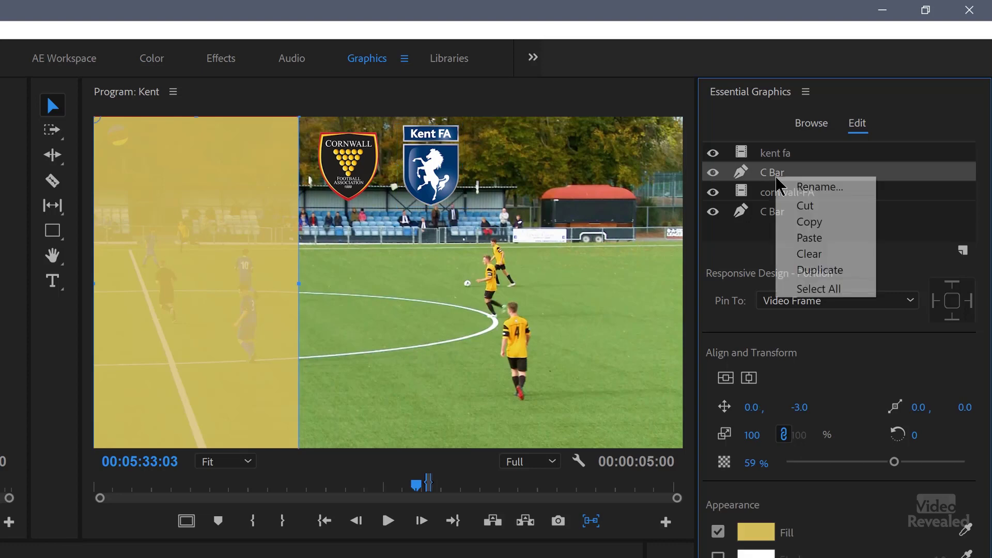
left_click(802, 187)
double_click(150, 439)
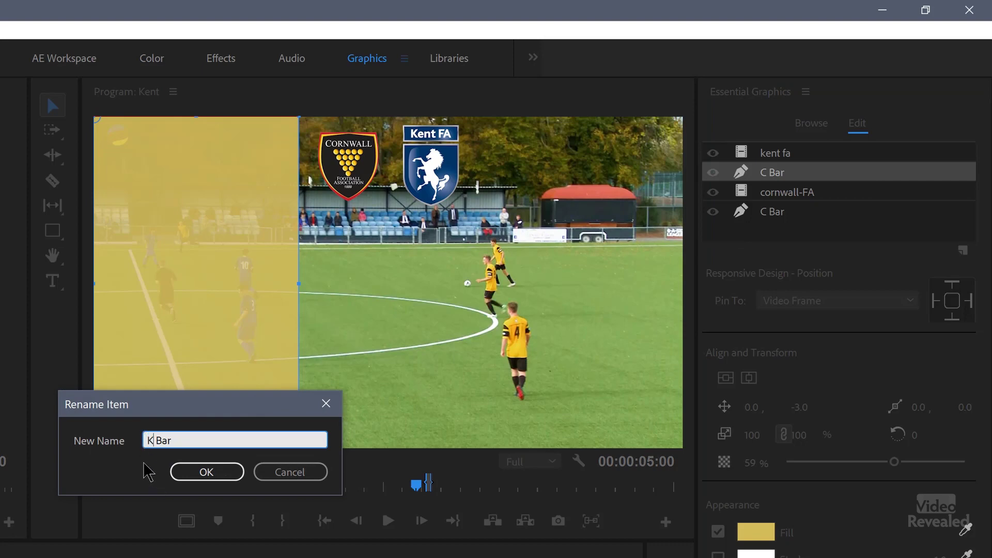
left_click(207, 471)
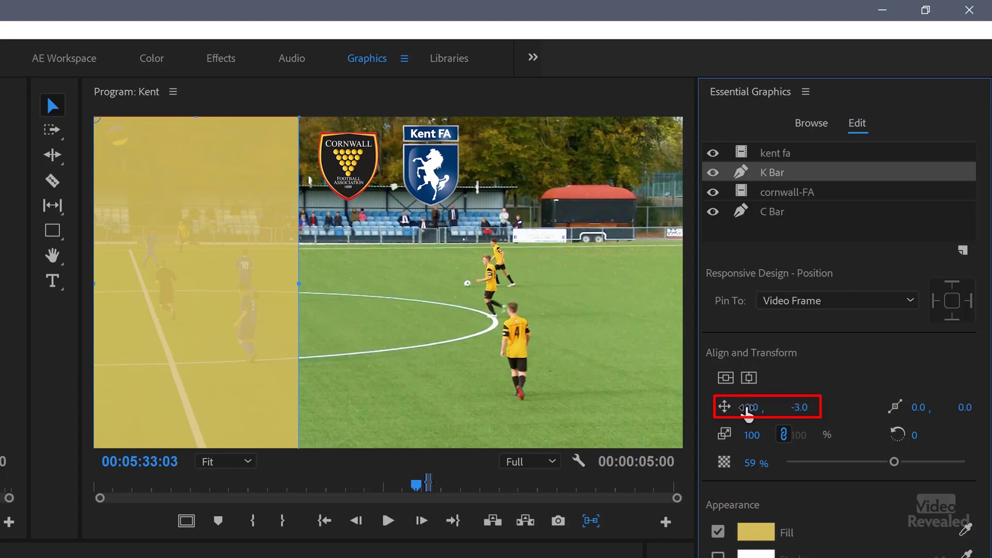
Move K Bar to horizontal position 1255 at the frame's right side and change its fill to a blue with hue 208°.
left_click_drag(752, 407, 991, 407)
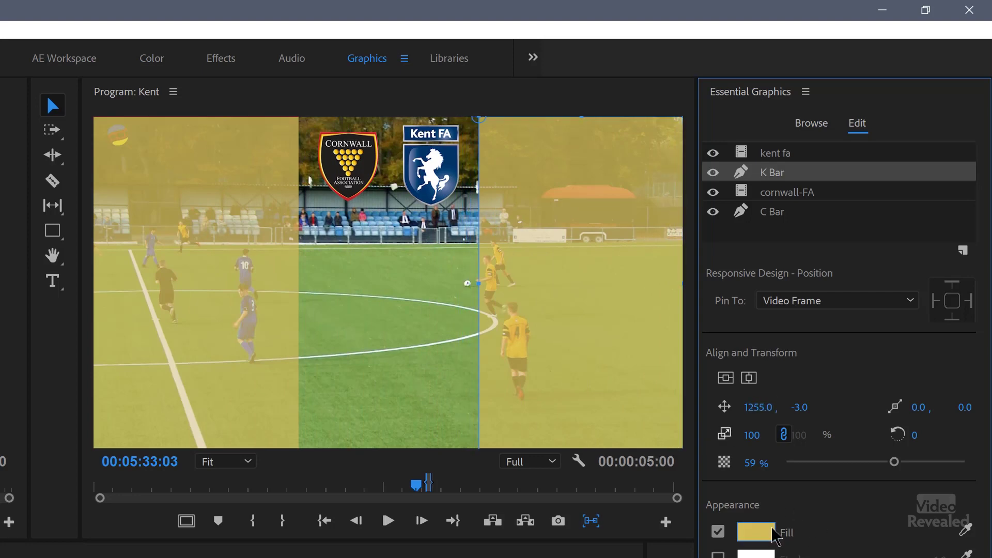
left_click(755, 532)
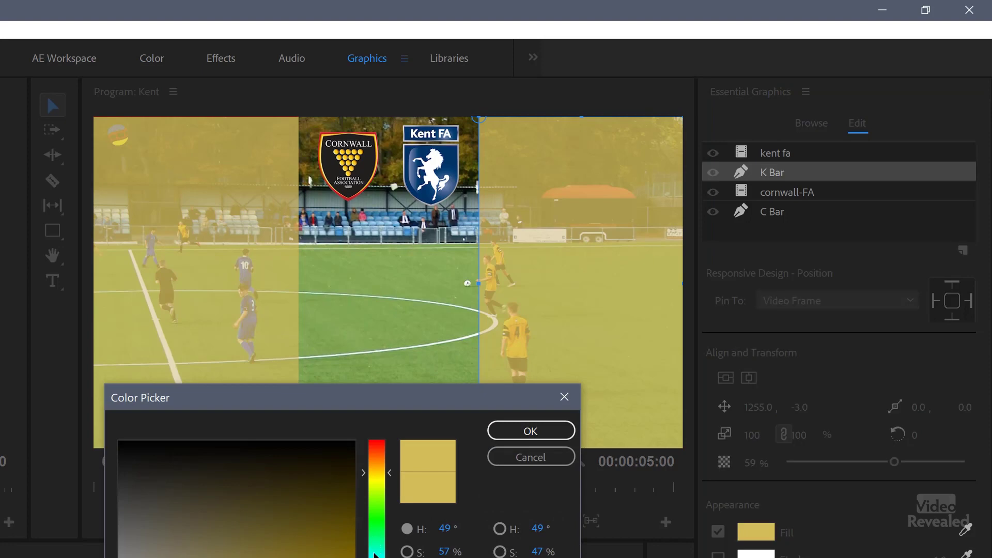
left_click(531, 431)
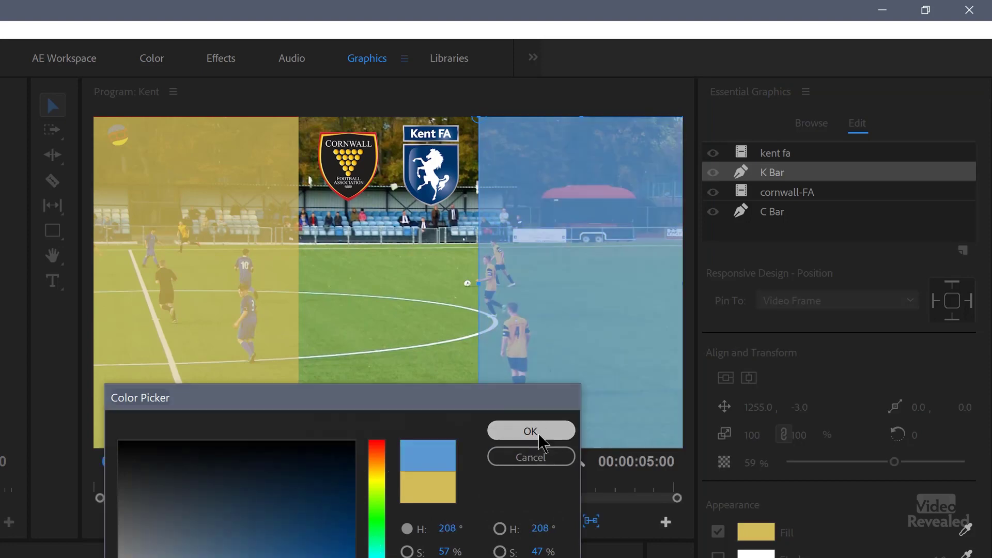
left_click(375, 332)
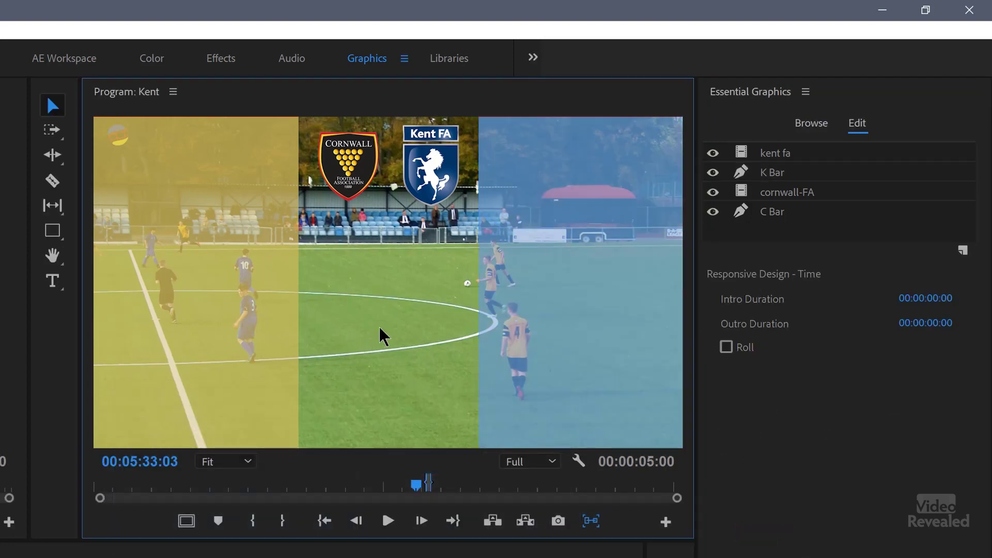
Scale the Kent FA logo down to about 57%.
left_click(436, 168)
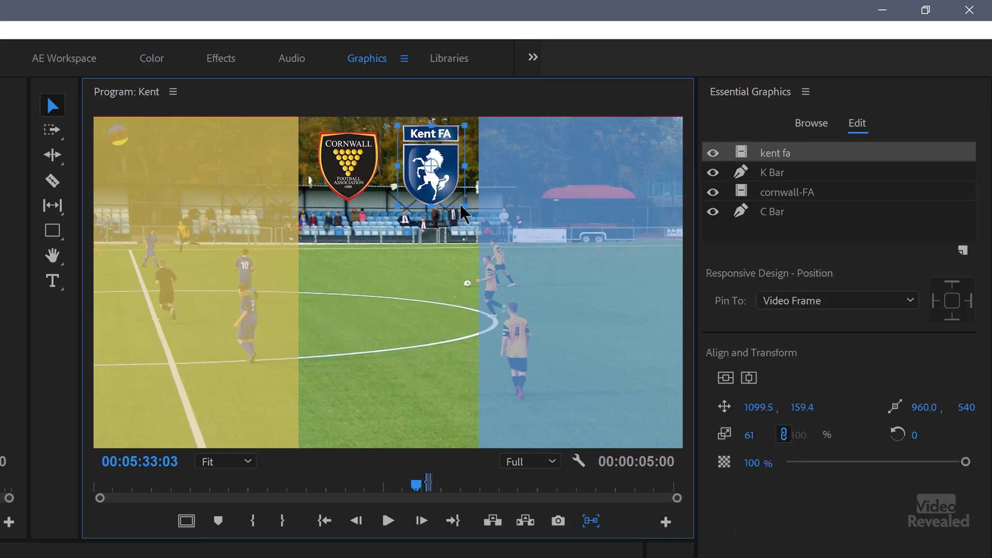
left_click_drag(458, 203, 463, 202)
left_click(377, 209)
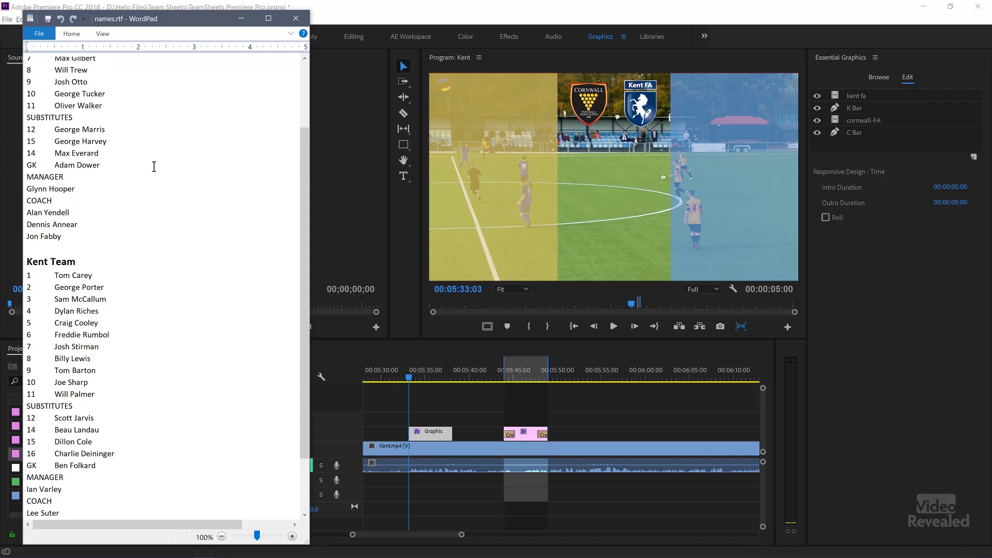
Copy the Cornwall team list, from player 1 through the coaches, out of names.rtf in WordPad and return to Premiere Pro.
scroll(213, 398, "up", 3)
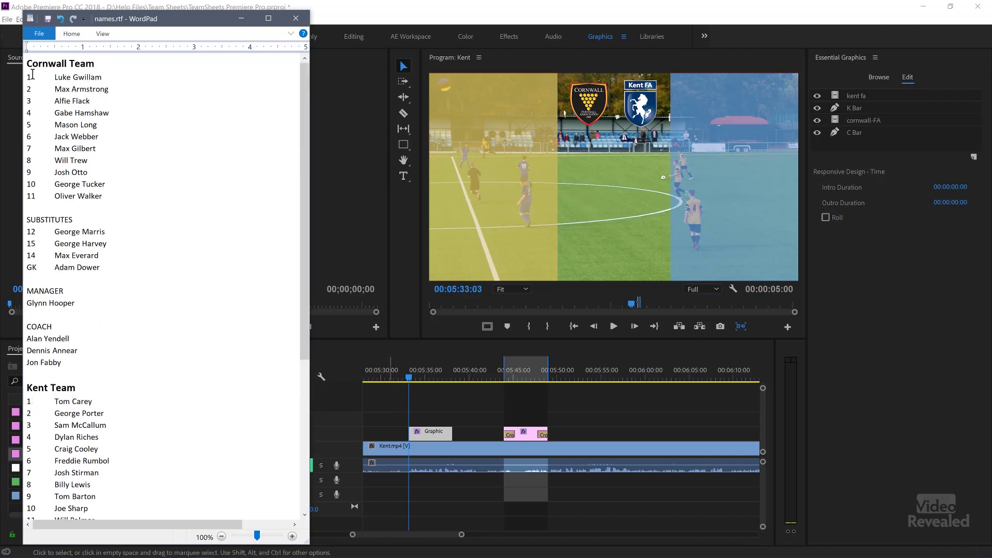
left_click_drag(28, 78, 90, 366)
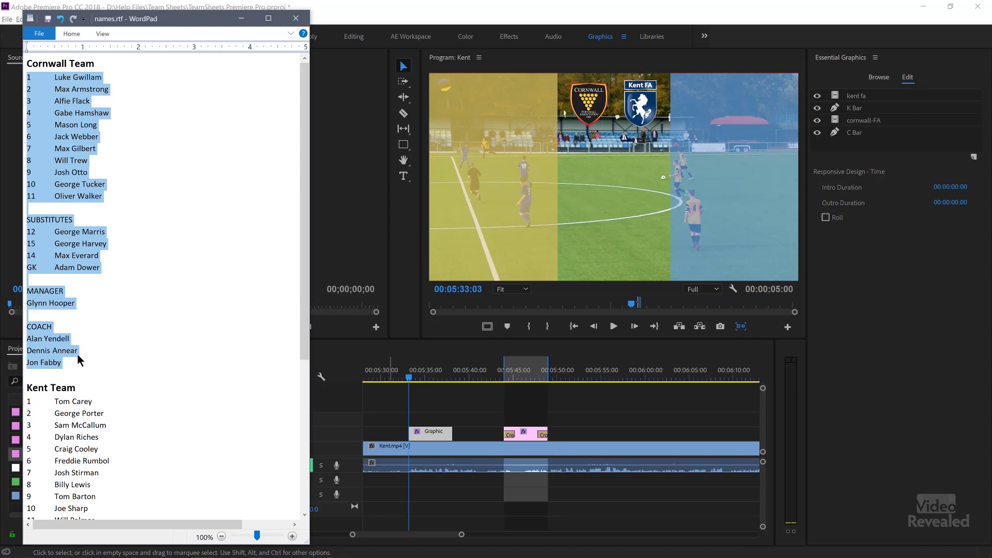
right_click(54, 89)
left_click(73, 106)
left_click(462, 19)
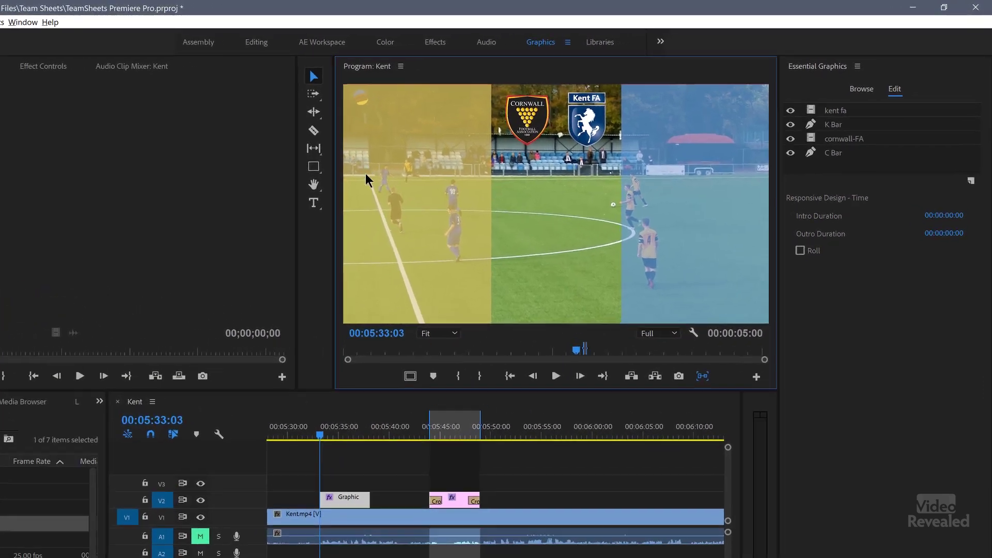
Create a text layer near the upper left of the gold bar and paste the copied Cornwall team list into it.
left_click(270, 216)
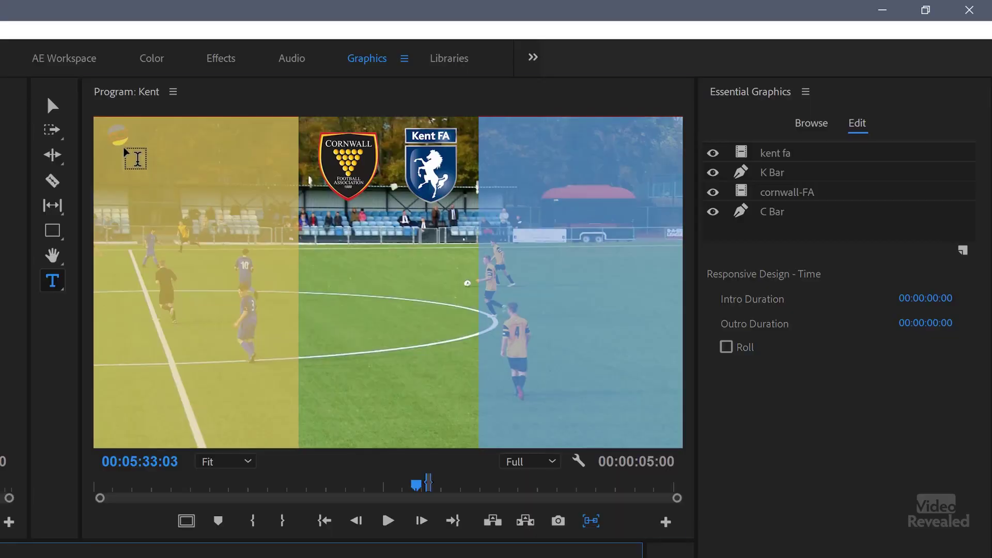
left_click(125, 150)
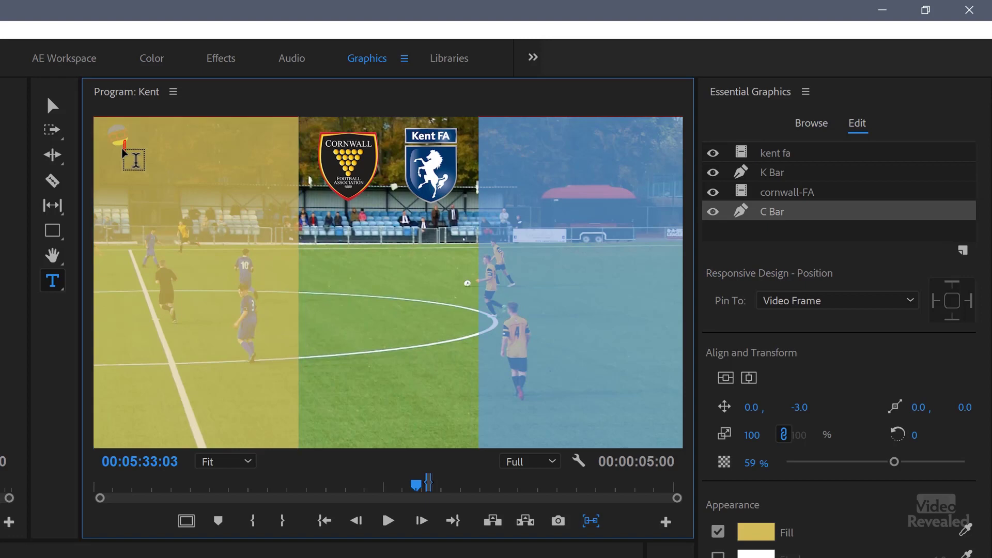
key("ctrl+v")
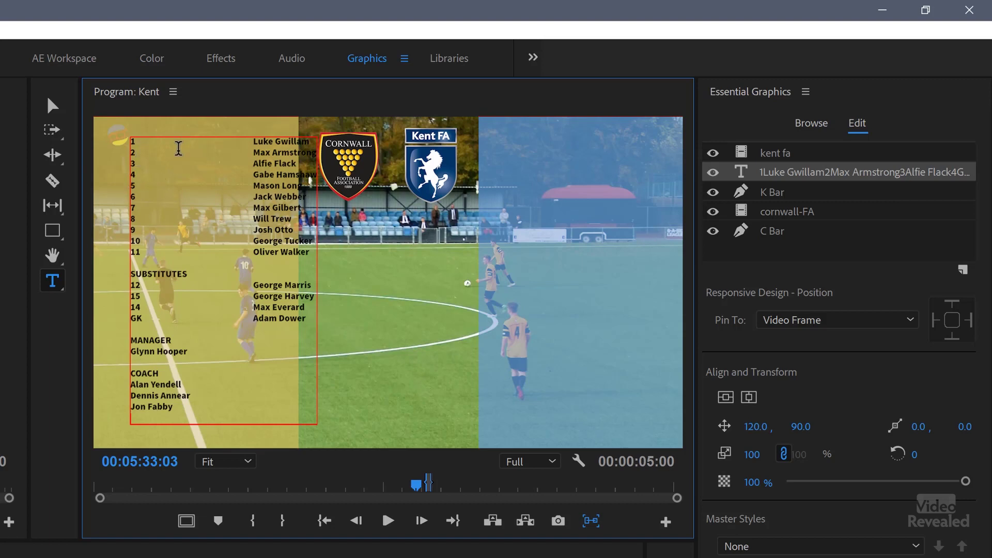
key("ctrl+s")
Apply the Stencil font to the whole team list and reduce its tab width to about 73.
key("ctrl+a")
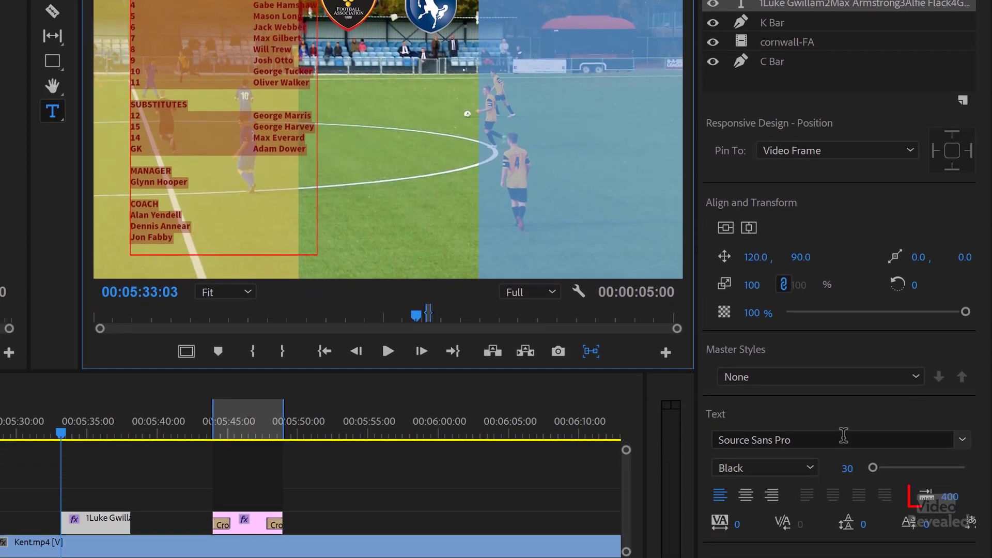
left_click(842, 468)
type("Stencil")
key("ctrl+z")
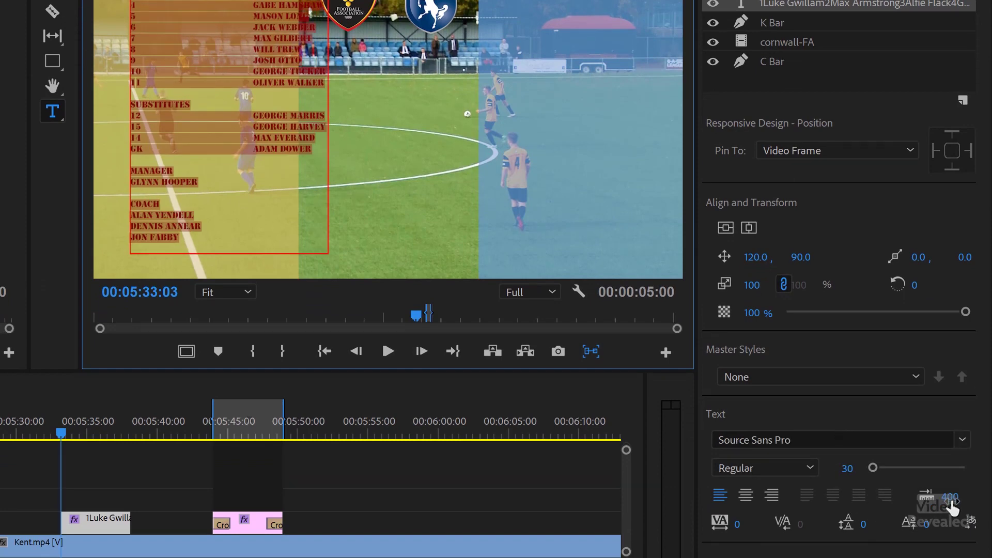
left_click_drag(950, 506, 915, 506)
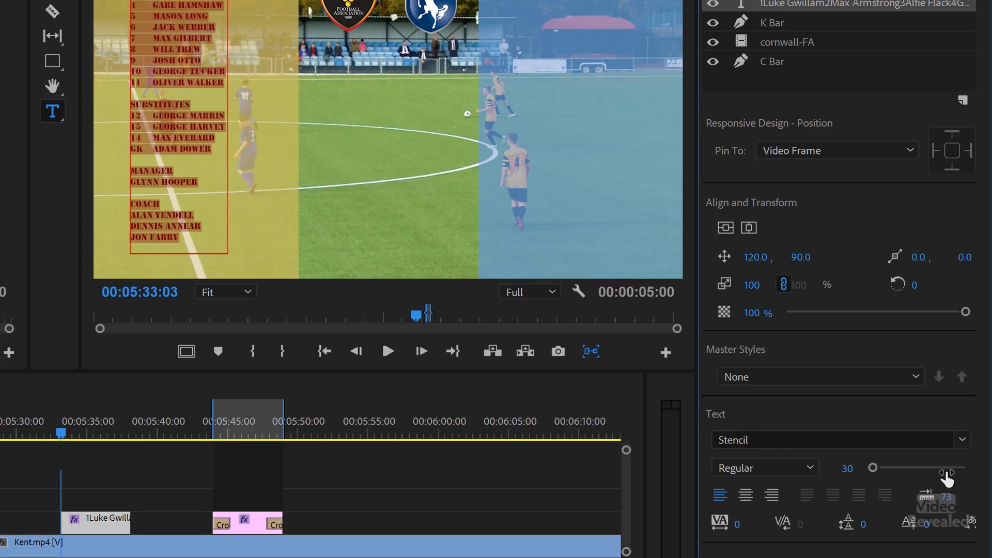
Change the team list's font back to Source Sans Pro.
left_click(964, 441)
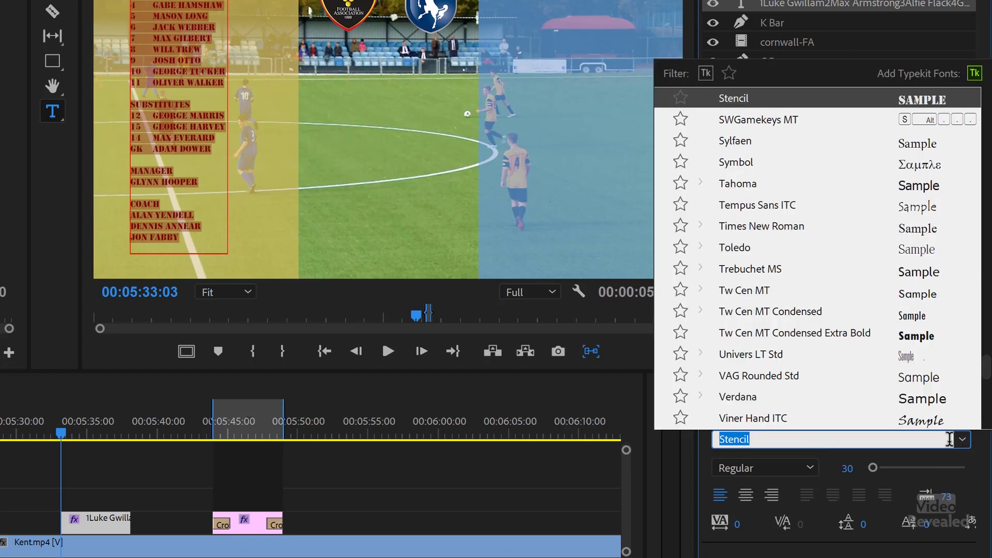
type("Source Sans Pro")
scroll(862, 336, "up", 1)
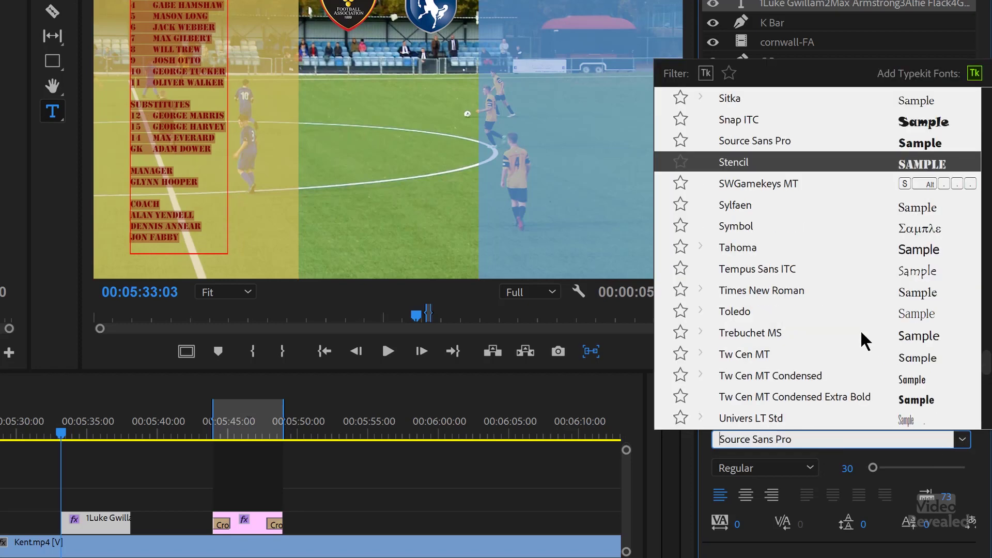
left_click(770, 150)
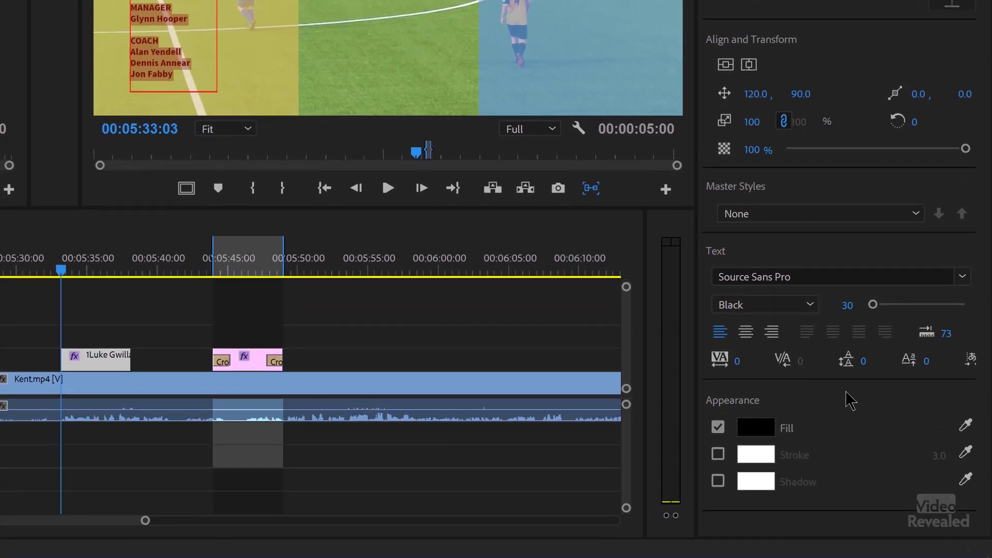
Add a white 3.0 stroke to the team list and center it on the gold bar at about 193, 96.
left_click(718, 455)
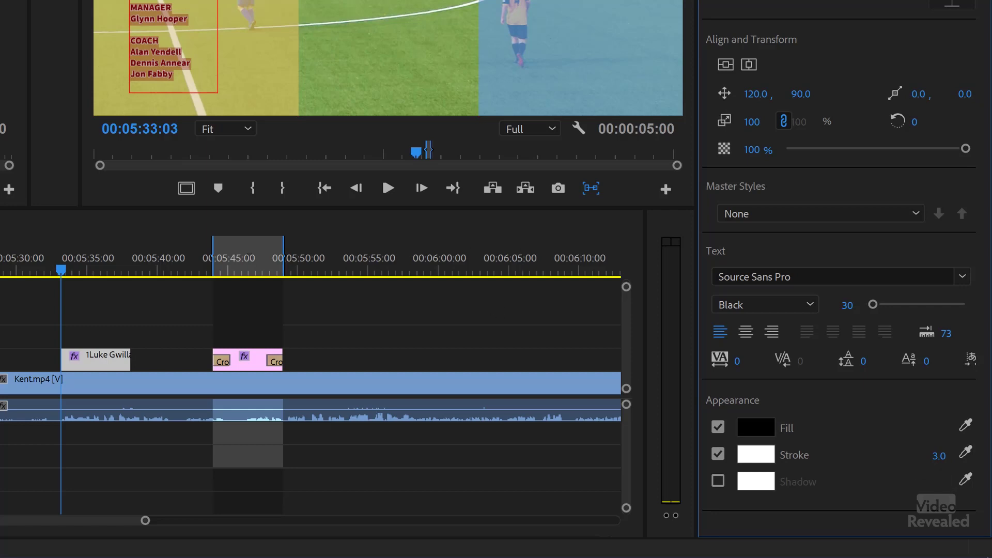
key("Escape")
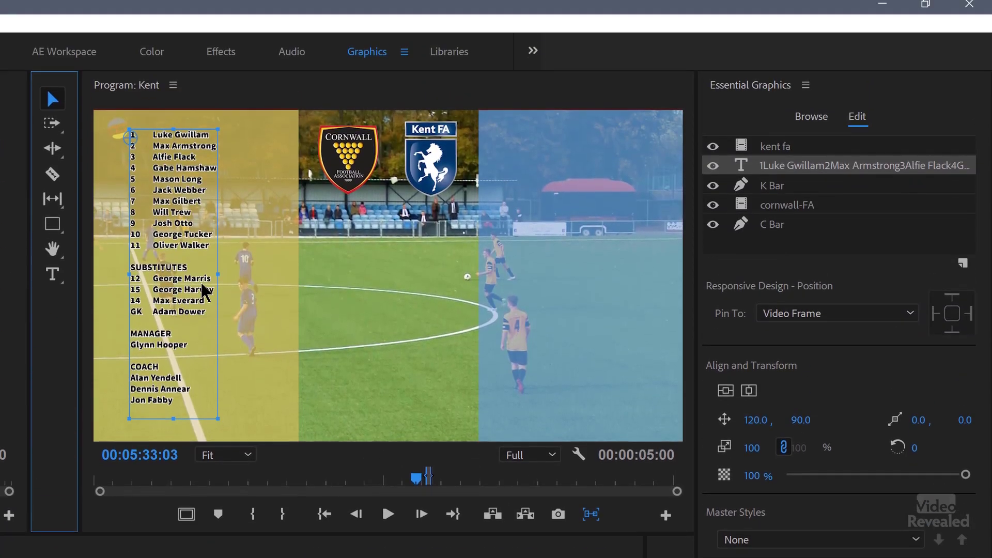
mouse_move(200, 285)
left_mouse_down()
mouse_move(193, 294)
mouse_move(203, 298)
left_mouse_up()
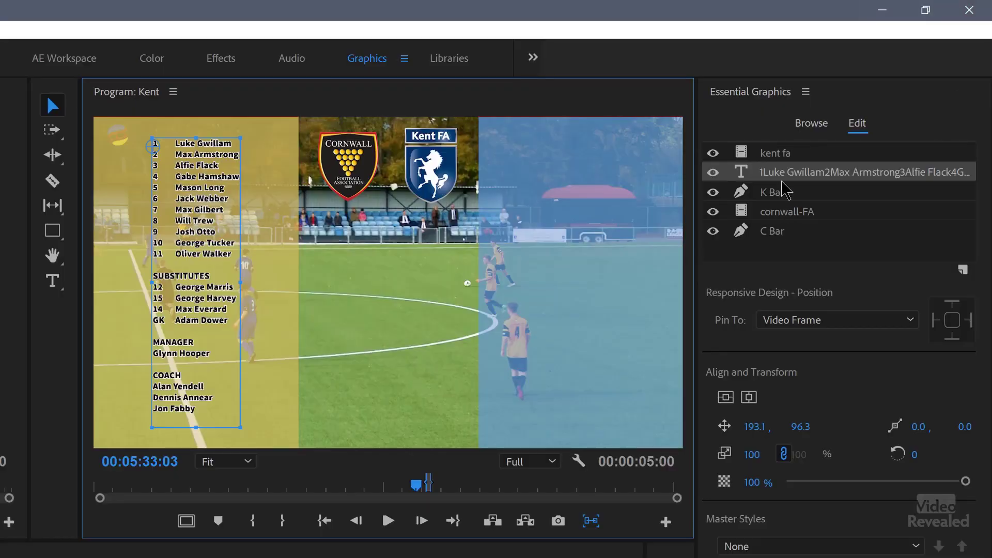
Duplicate the team list text layer and move the copy over the blue bar at horizontal position of about 1452.
right_click(782, 173)
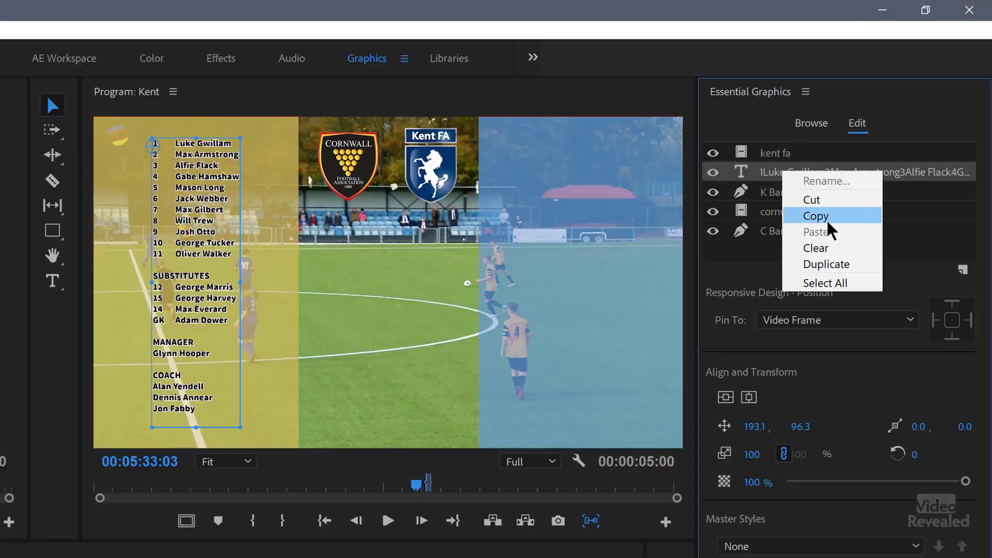
left_click(840, 264)
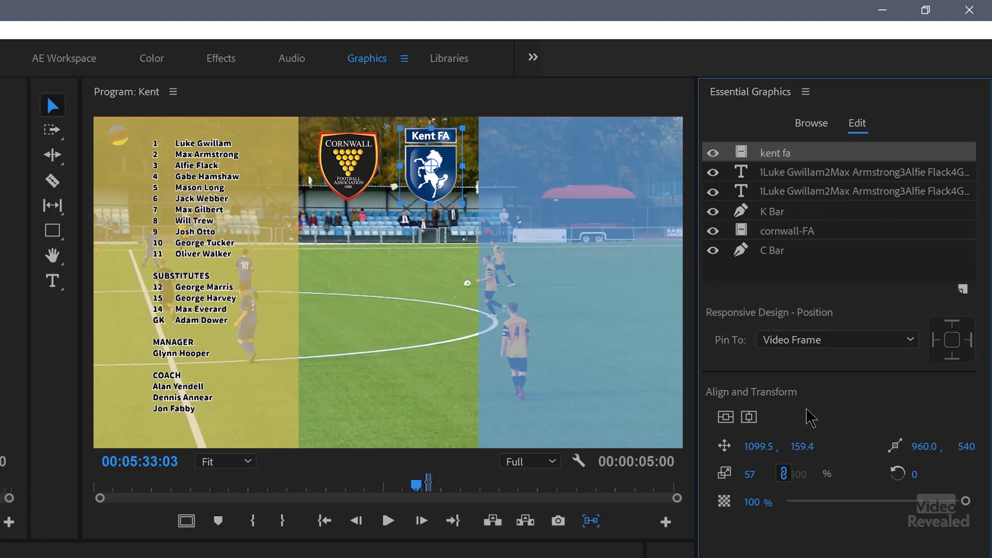
left_click(777, 174)
left_click_drag(752, 447, 855, 447)
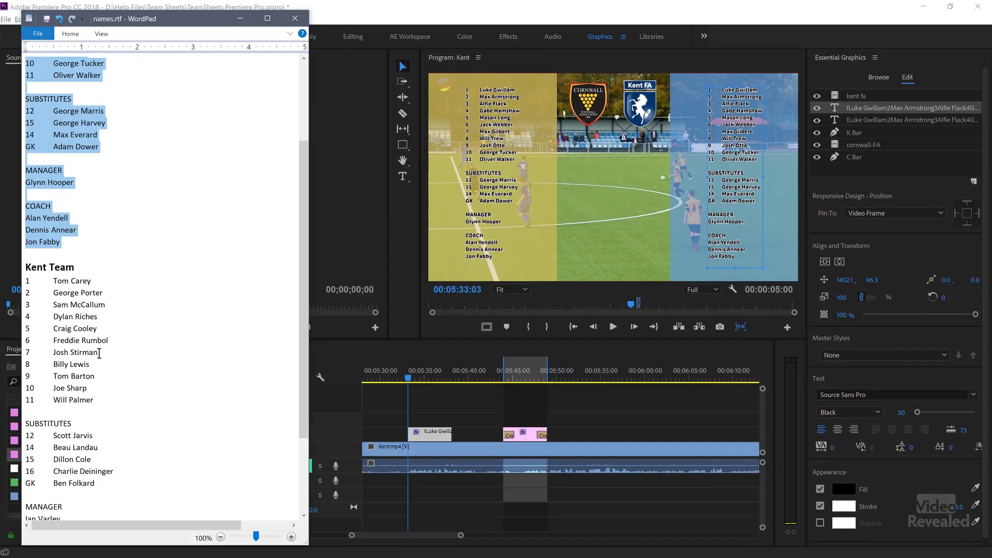
Replace the text over the blue bar with the Kent team list from names.rtf, from the numbered players through the coach.
scroll(99, 352, "down", 3)
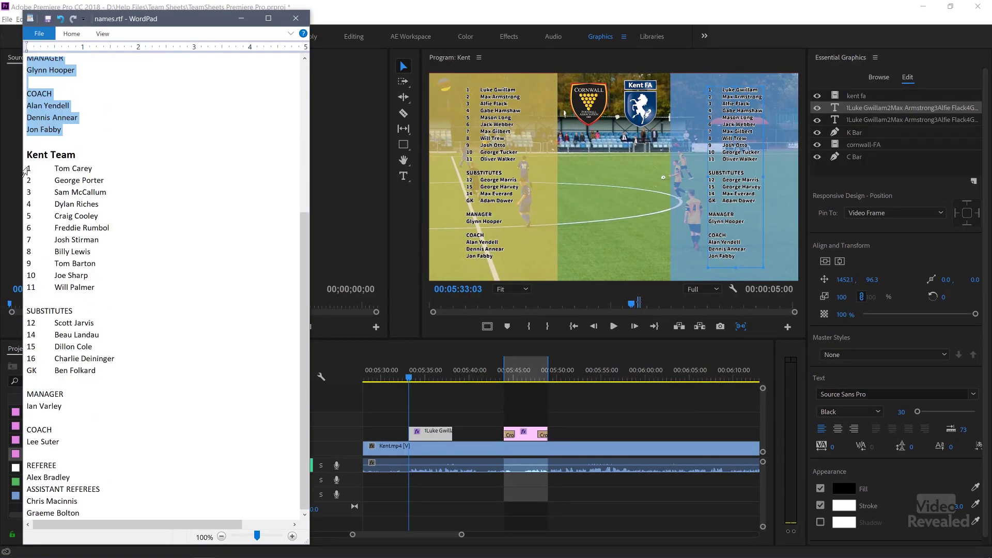
left_click_drag(24, 168, 96, 440)
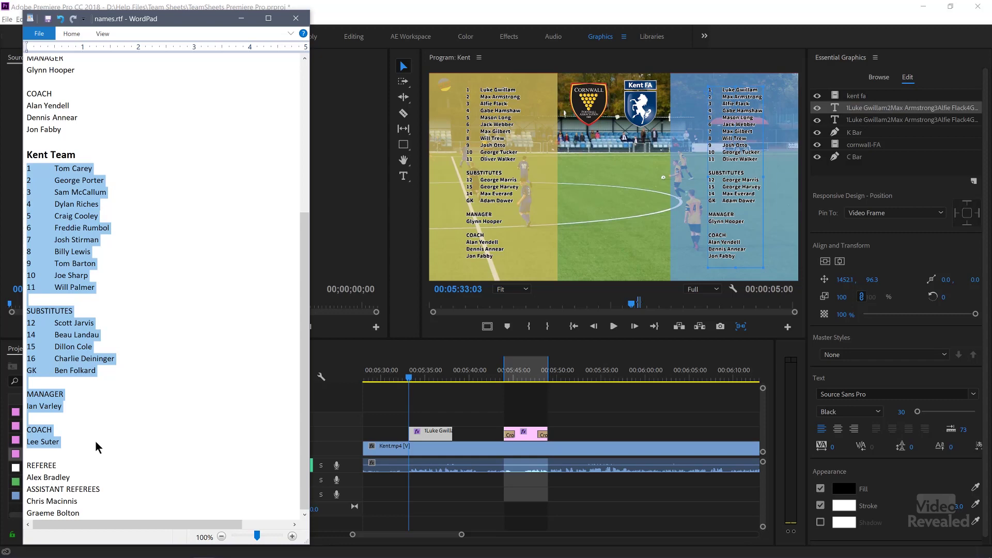
left_click(395, 338)
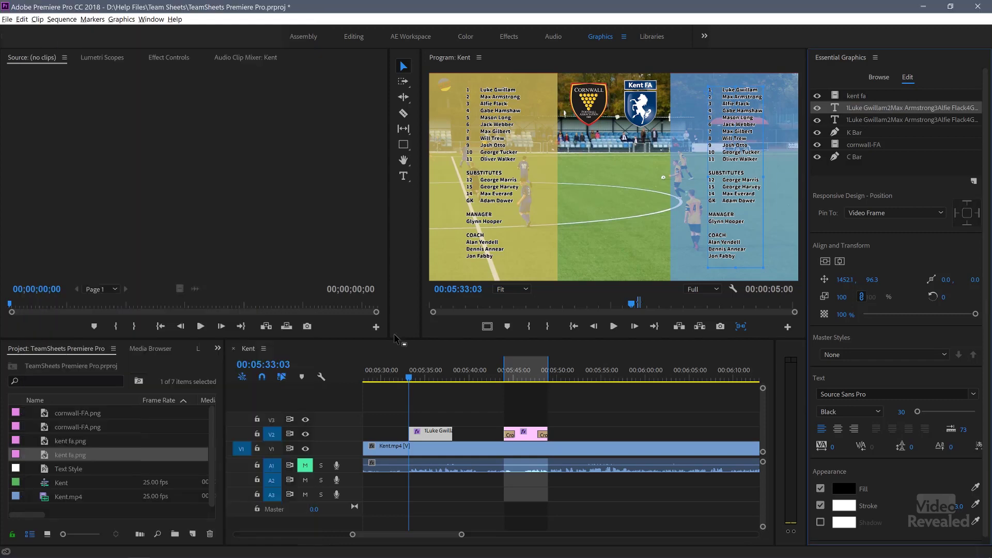
double_click(740, 112)
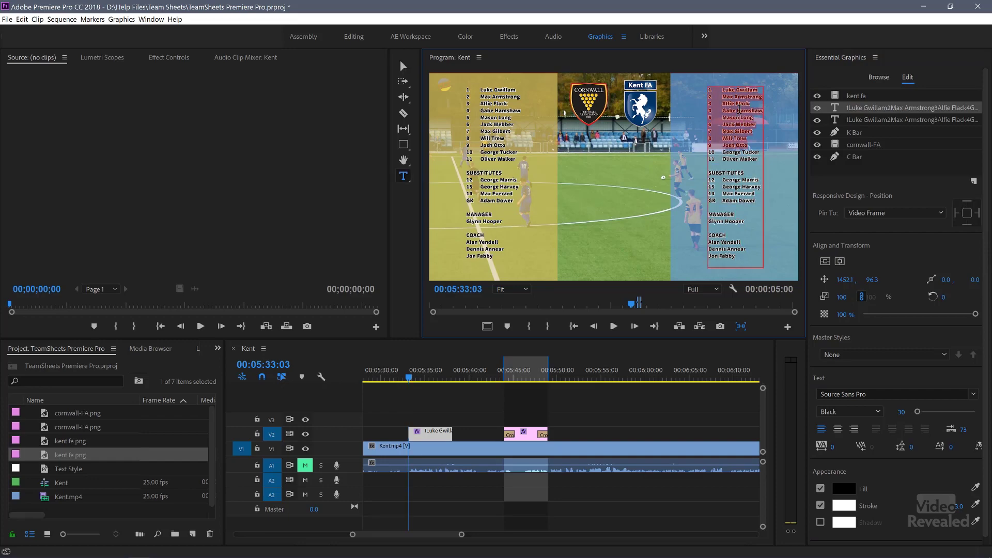
key("ctrl+a")
key("ctrl+v")
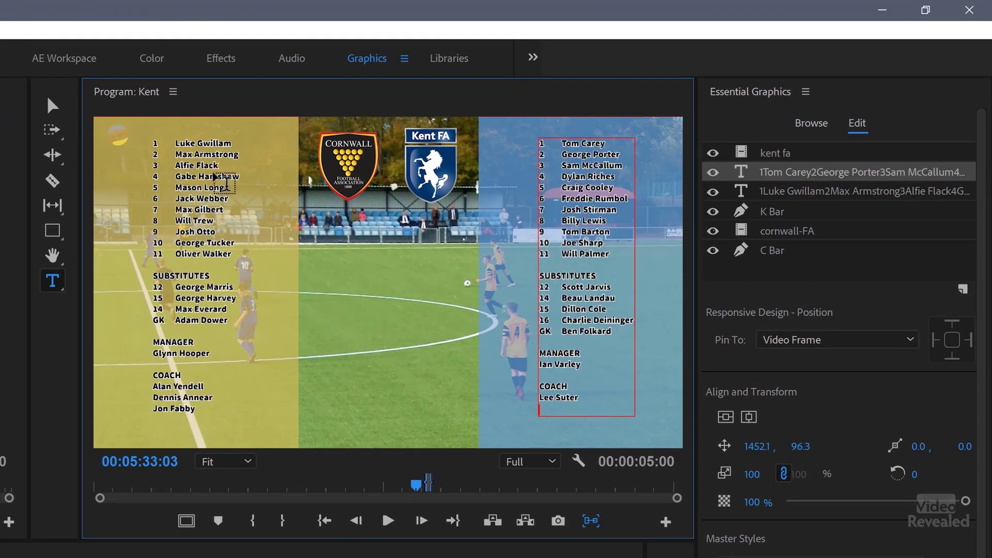
left_click(52, 107)
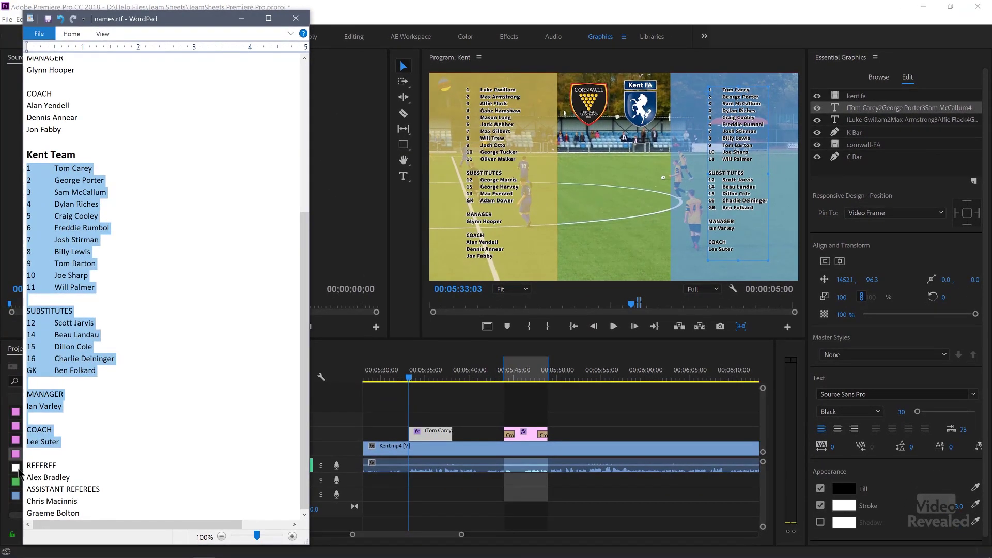
Switch to WordPad and copy the referee and assistant referees lines from the end of names.rtf.
left_click_drag(30, 463, 89, 535)
key("ctrl+c")
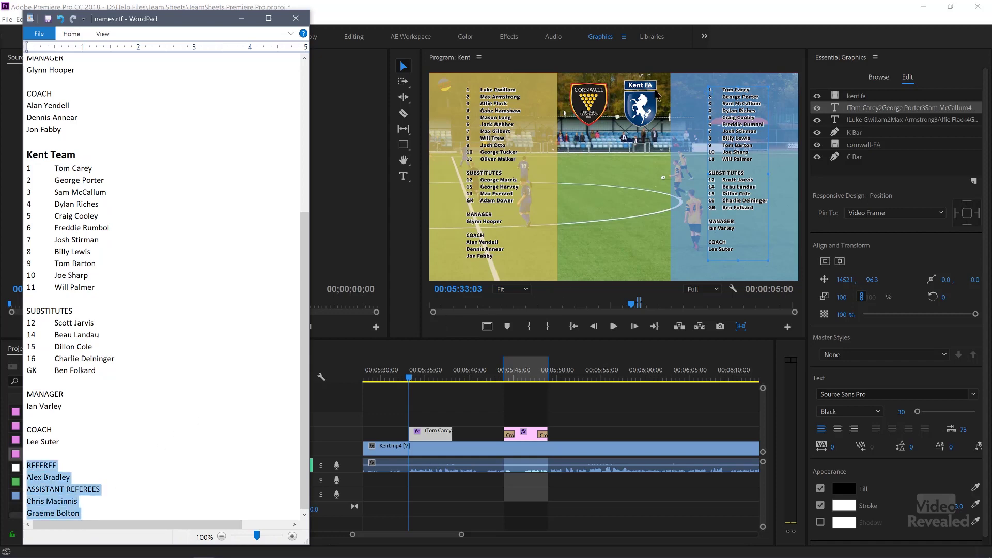
left_click(632, 21)
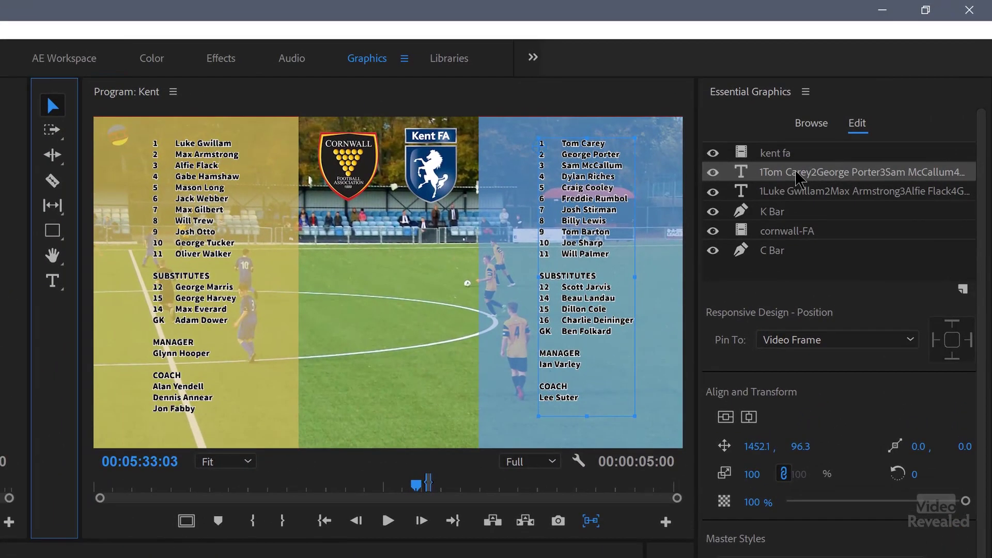
Duplicate the Kent list layer, move the copy to about 843, 823 between the bars, and replace its text with the copied officials.
right_click(870, 109)
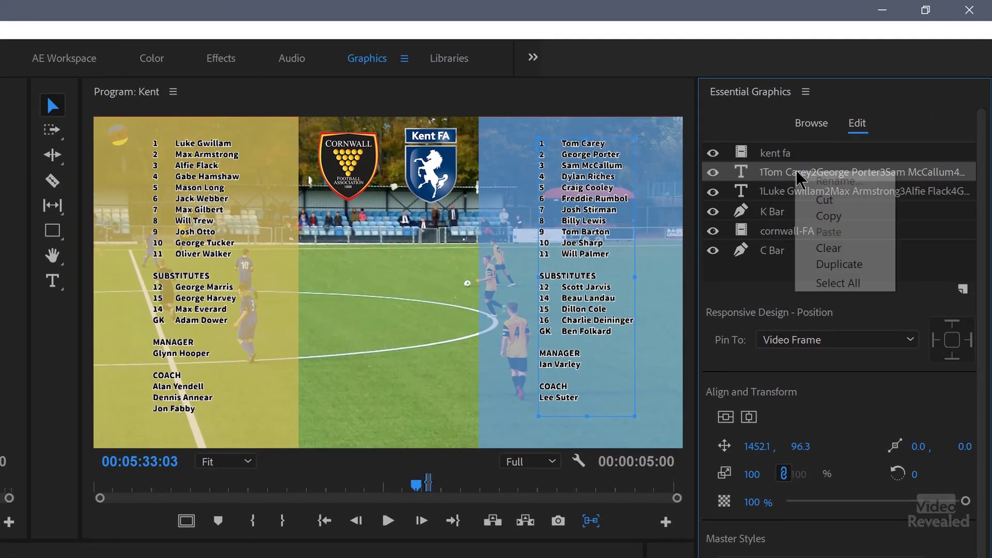
left_click(841, 265)
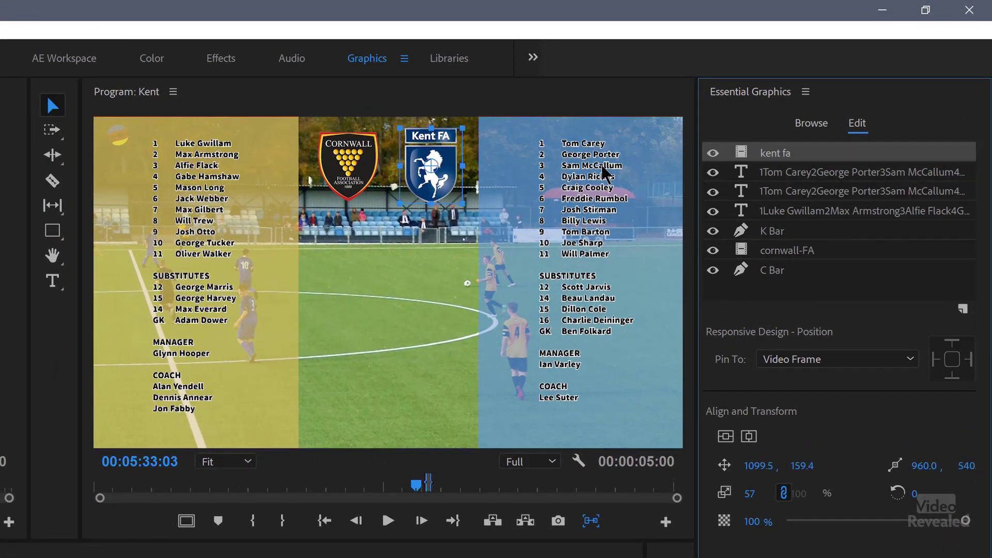
left_click(796, 176)
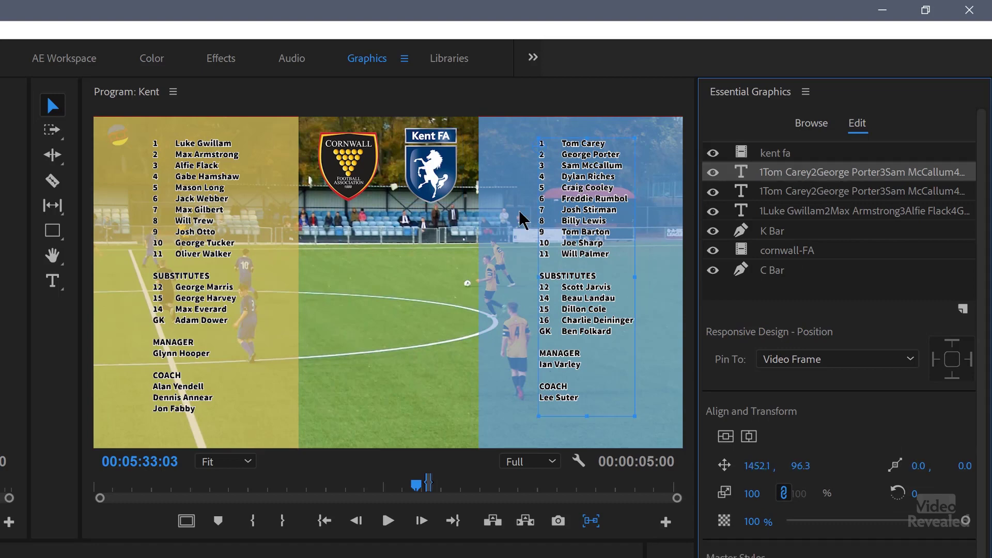
left_click_drag(596, 196, 403, 411)
key("t")
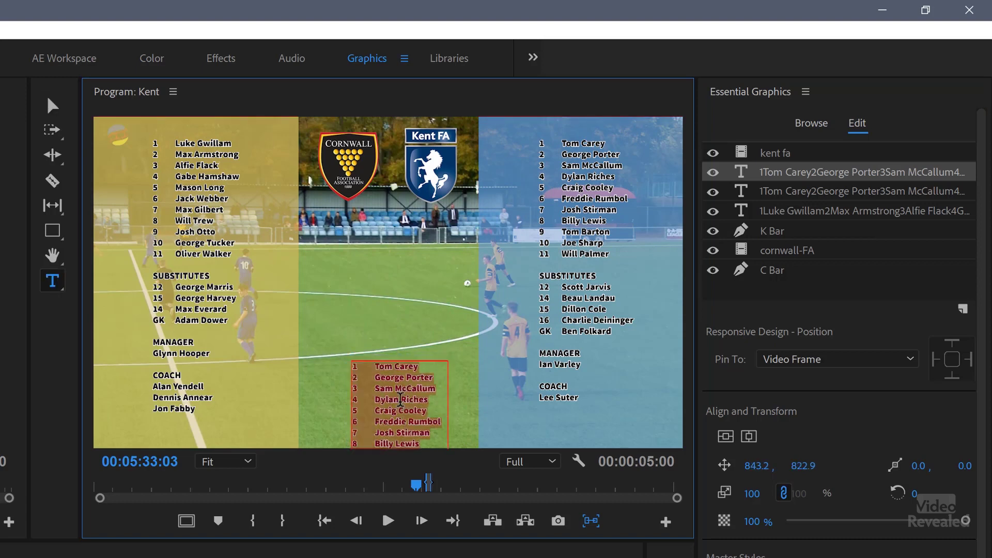
key("ctrl+a")
key("ctrl+v")
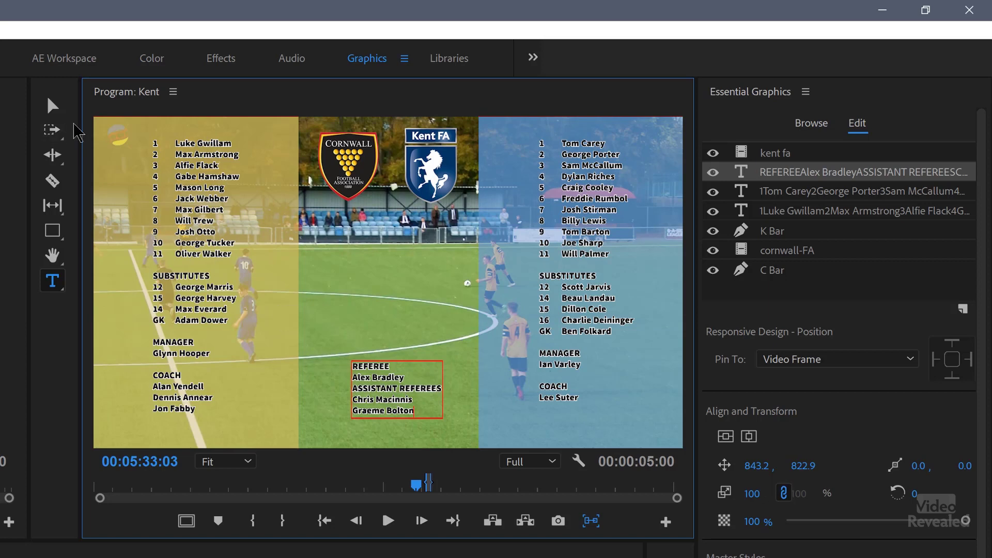
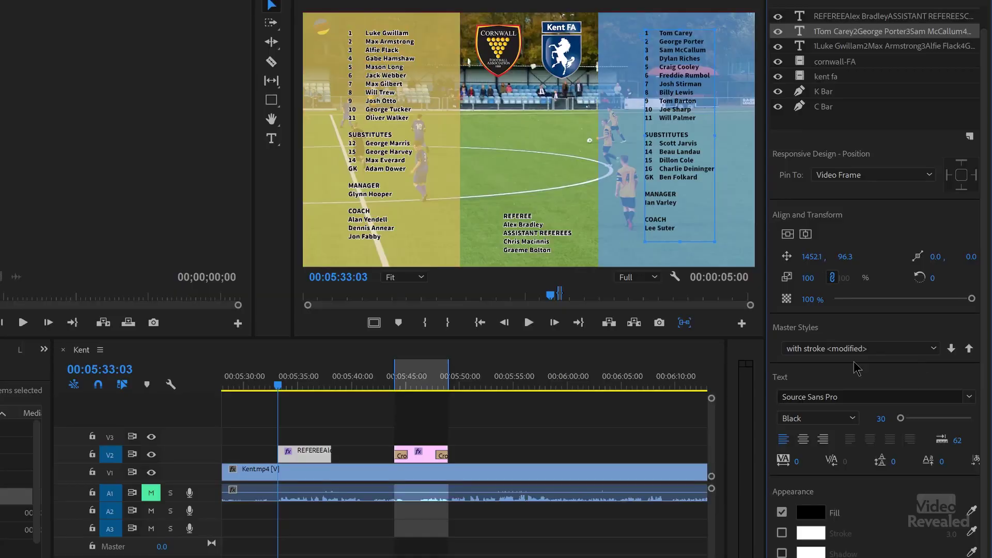
Create a master text style named "no stroke" from the Kent team list.
left_click(933, 349)
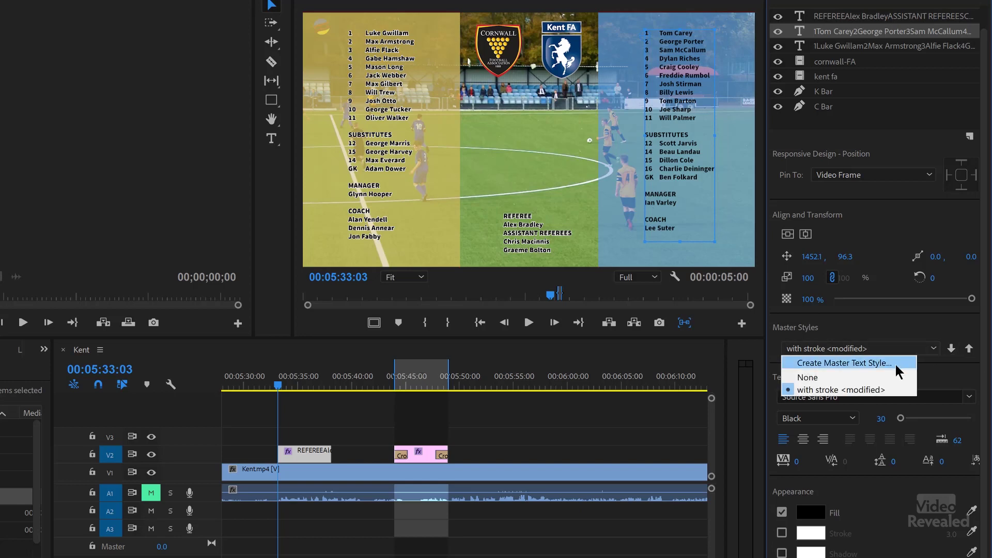
left_click(893, 360)
type("no stroke")
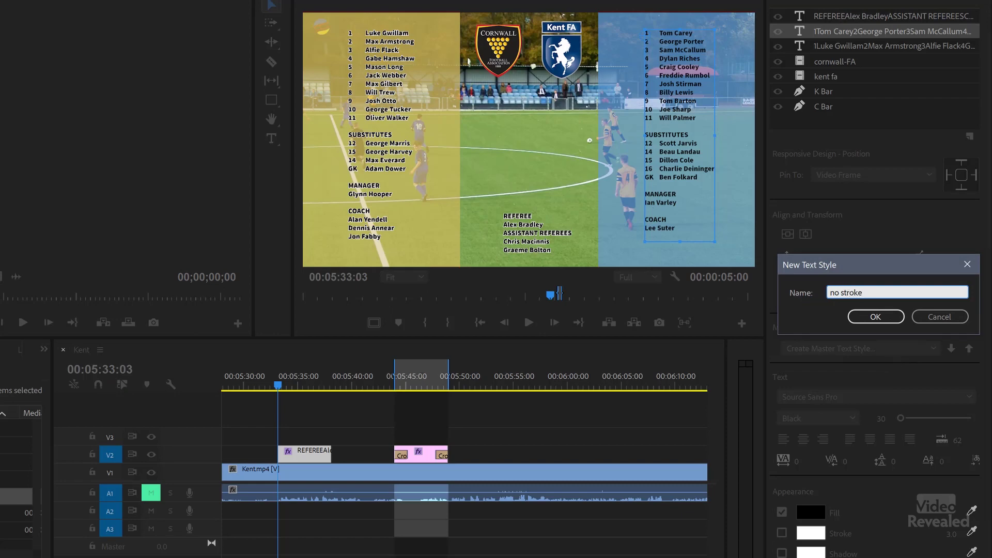
left_click(876, 317)
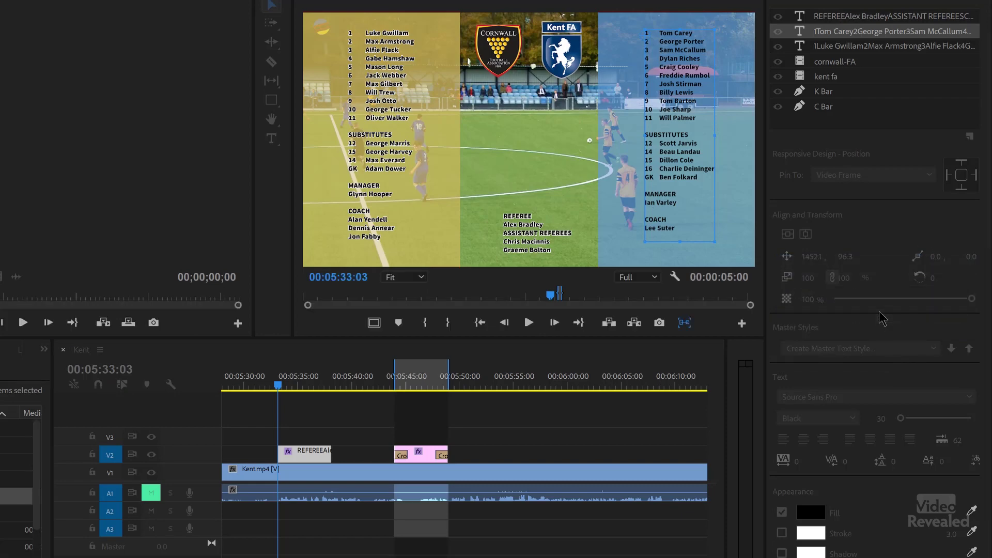
Apply the "with stroke" master style to the Kent list, the referee text and the Cornwall list.
left_click(872, 351)
left_click(866, 391)
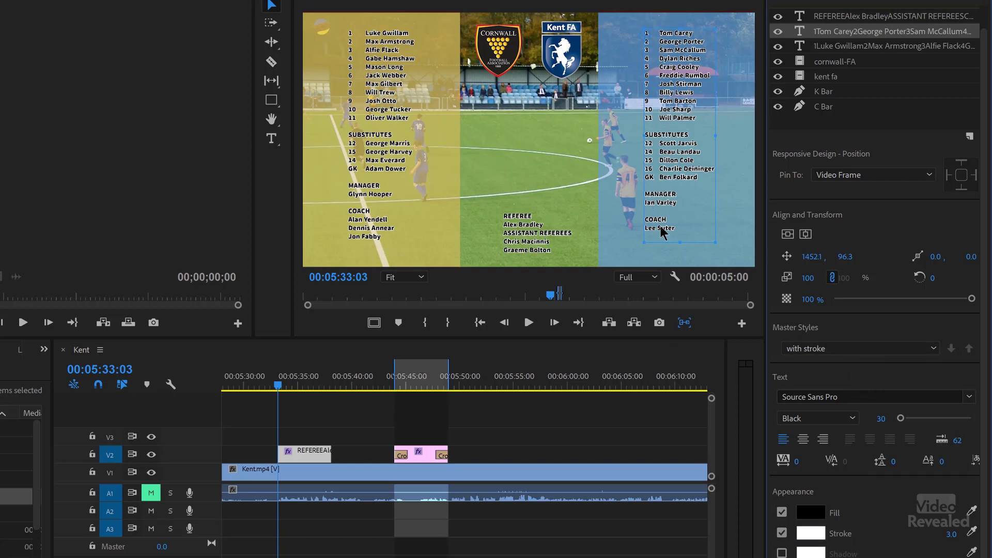
left_click(542, 244)
left_click(846, 351)
left_click(845, 391)
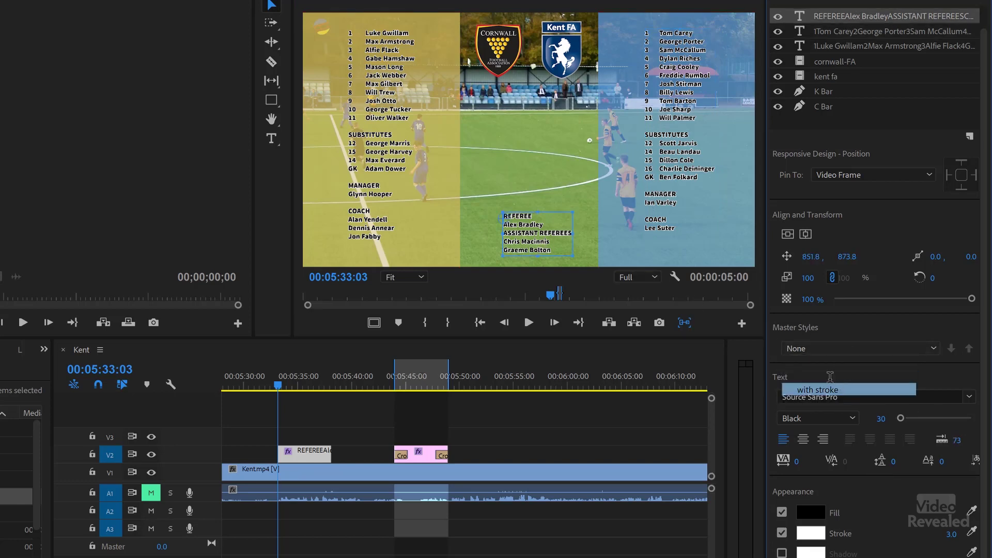
left_click(389, 160)
left_click(857, 348)
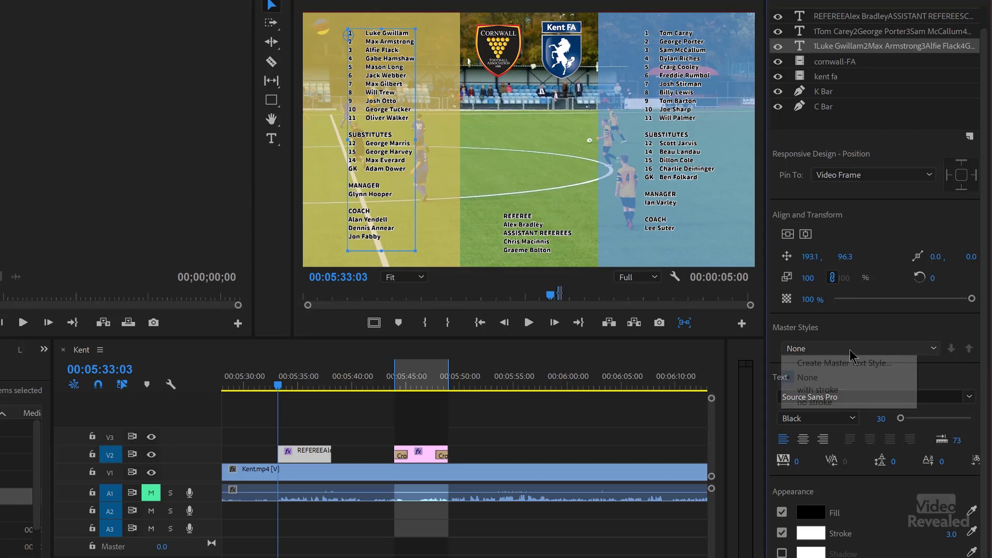
left_click(851, 391)
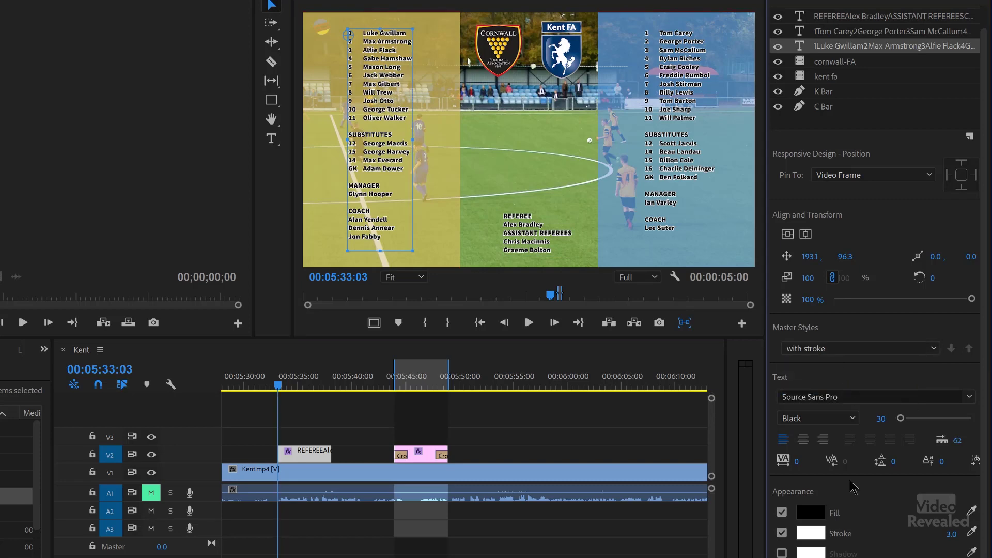
Change the Cornwall list's stroke color to bright green 46FF00 and push the change to the "with stroke" master style.
left_click(814, 534)
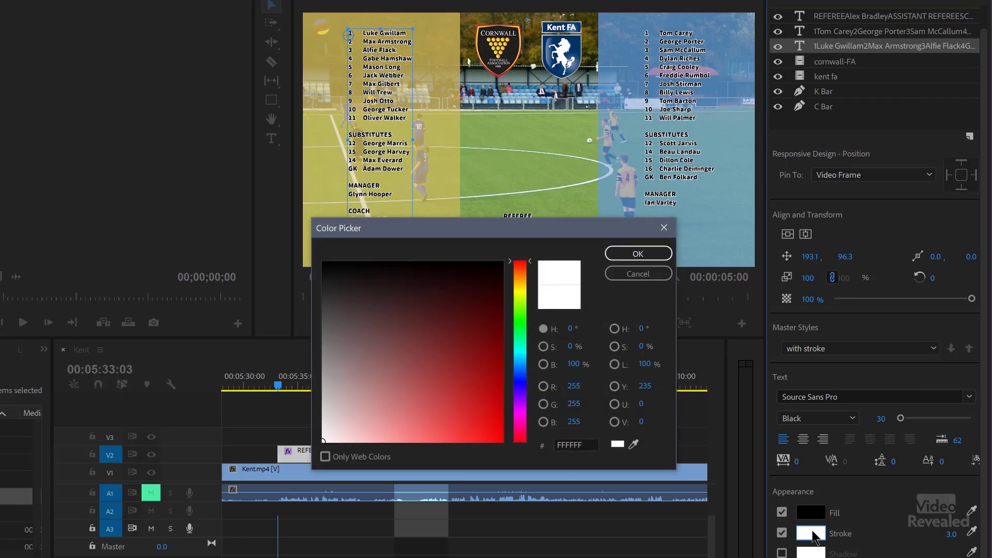
left_click(519, 313)
left_click_drag(469, 366, 543, 470)
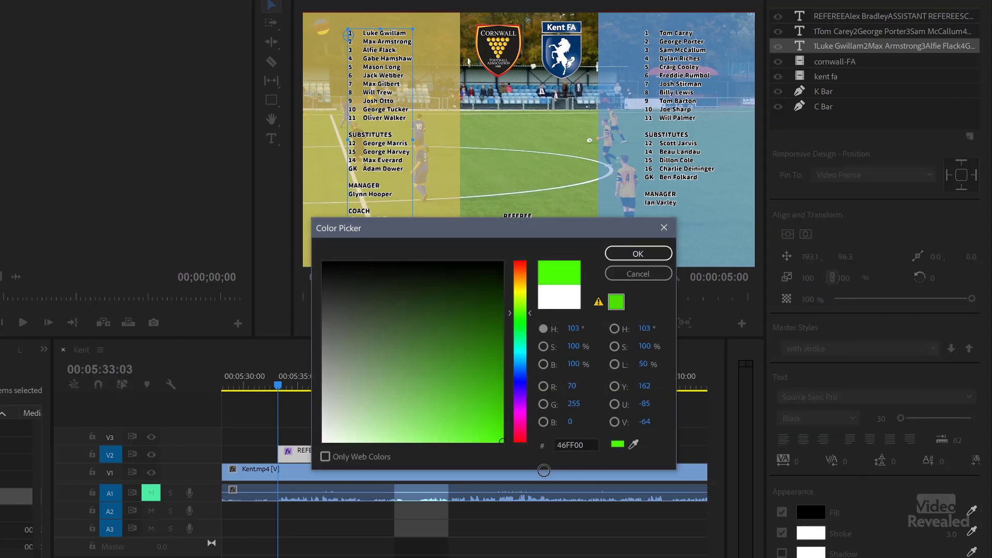
left_click(654, 254)
left_click(395, 173)
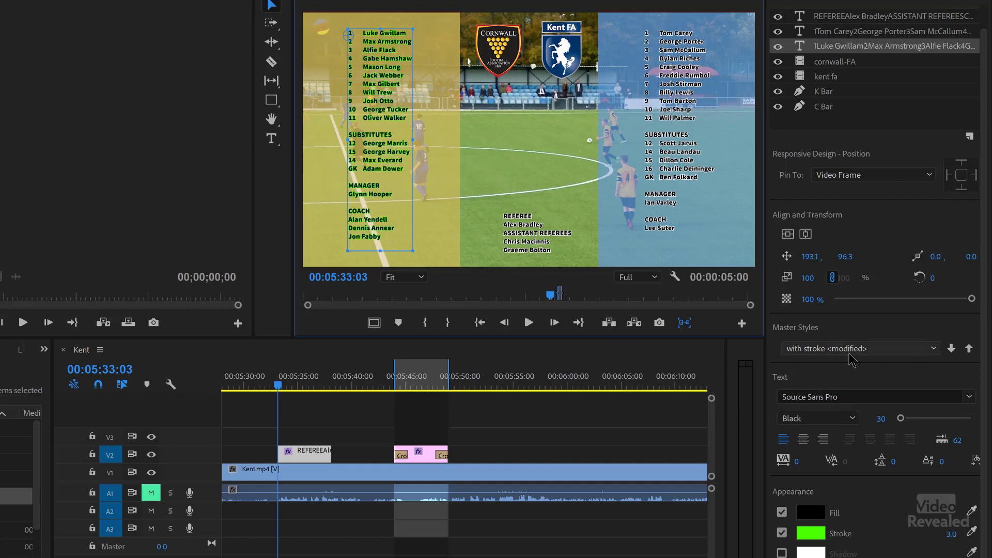
left_click(967, 350)
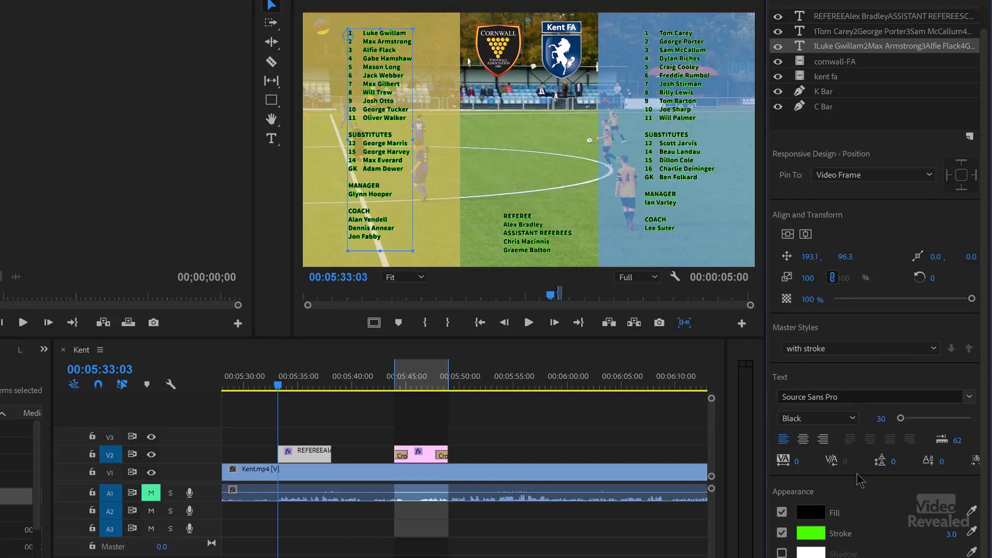
Set the Cornwall list's stroke back to white and update the "with stroke" master style with it.
left_click(971, 530)
left_click(816, 552)
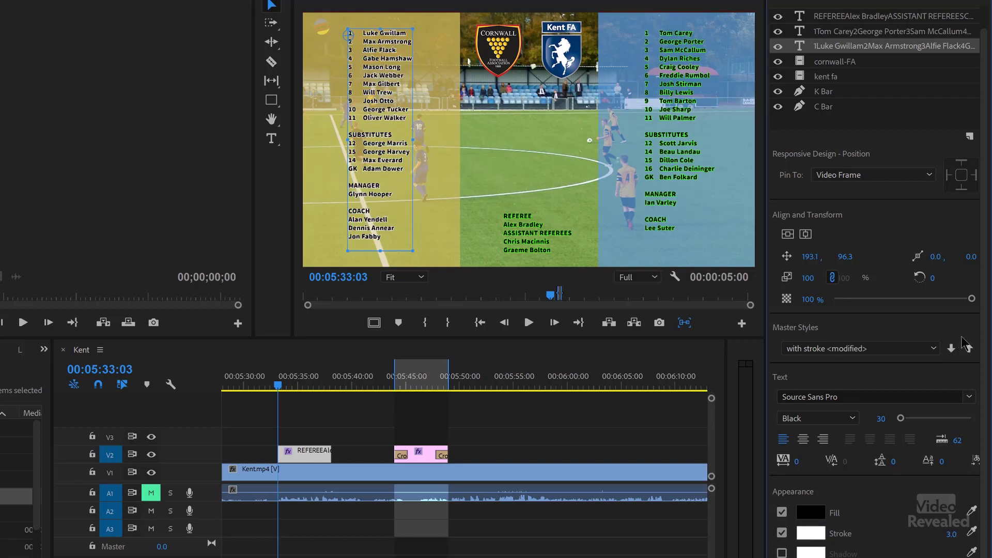
left_click(969, 350)
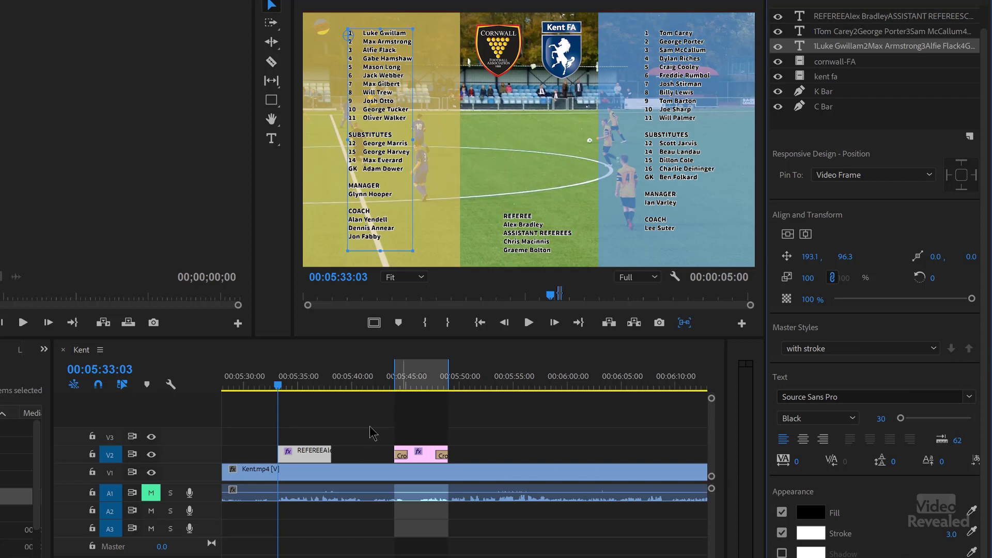
Add the default transition to both ends of the team-sheet graphic clip at 00:05:33:03 and play it back.
left_click(305, 451)
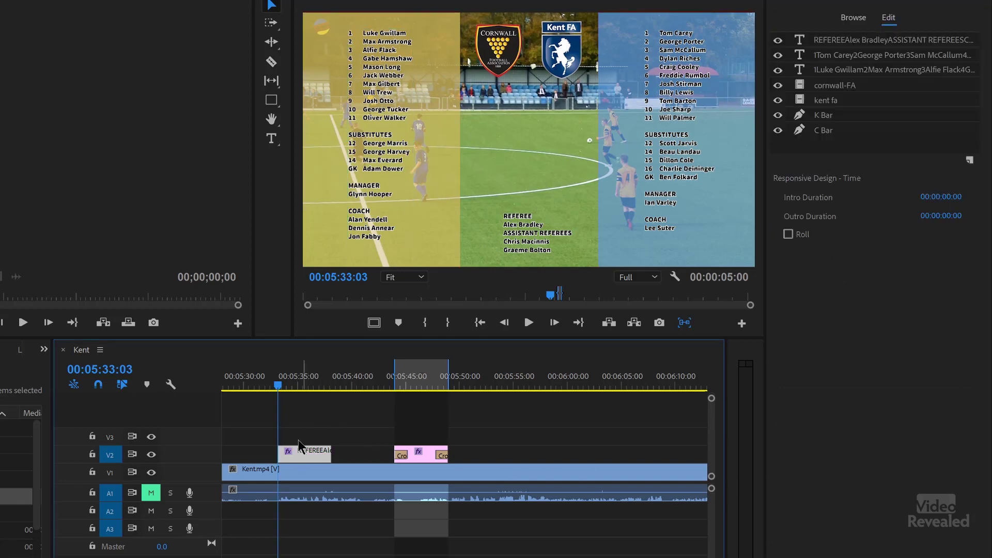
key("ctrl+d")
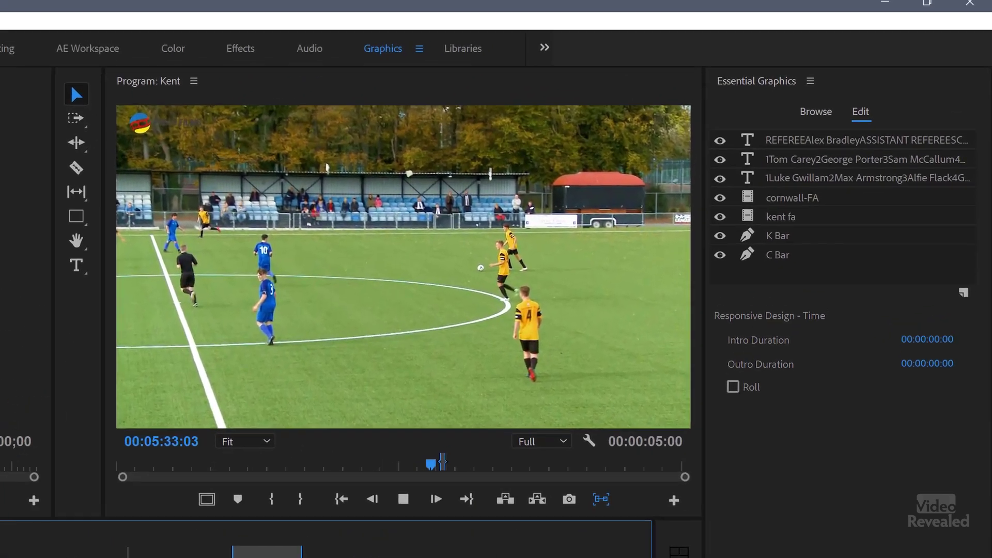
key("space")
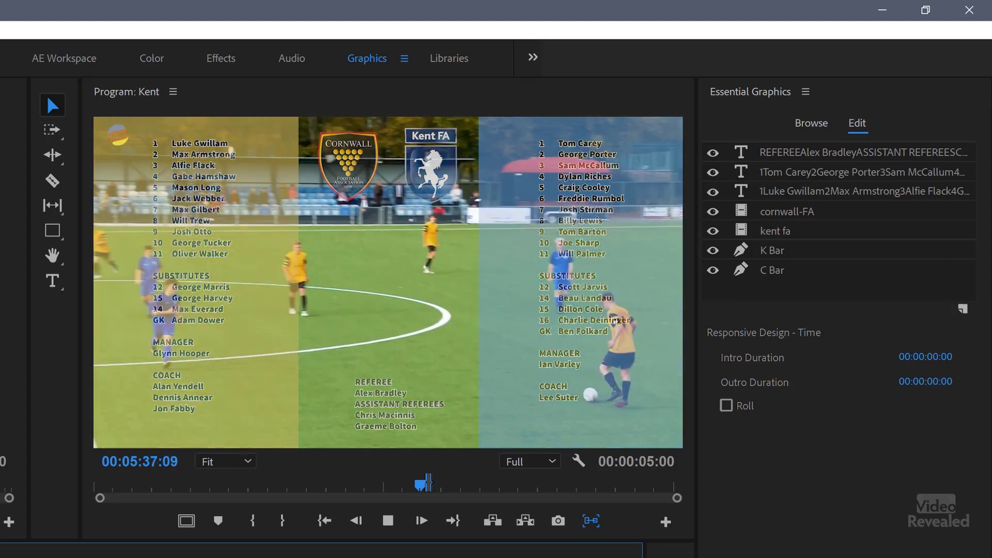
key("space")
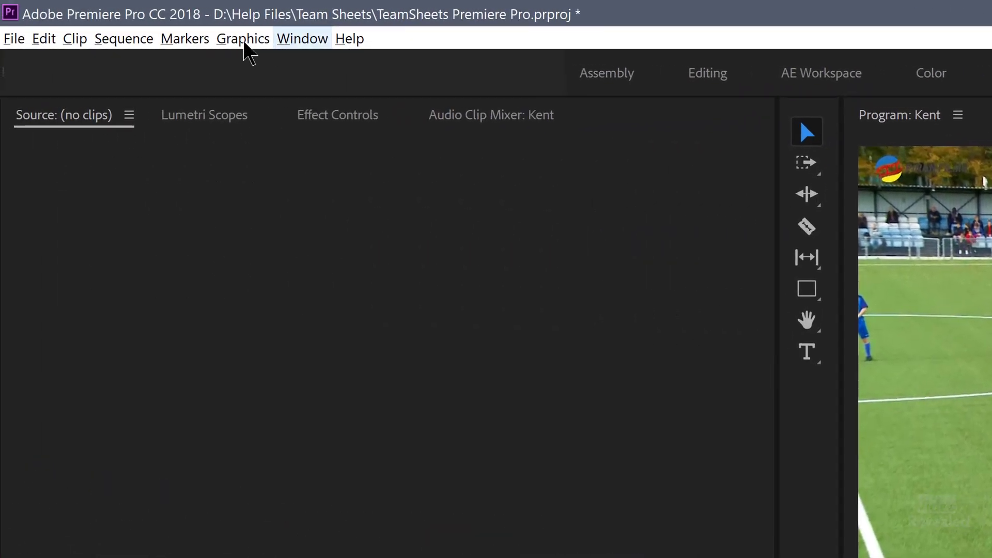
Export the graphic as a motion graphics template named "TeamSheets Premiere Pro" to Essential Graphics.
left_click(244, 40)
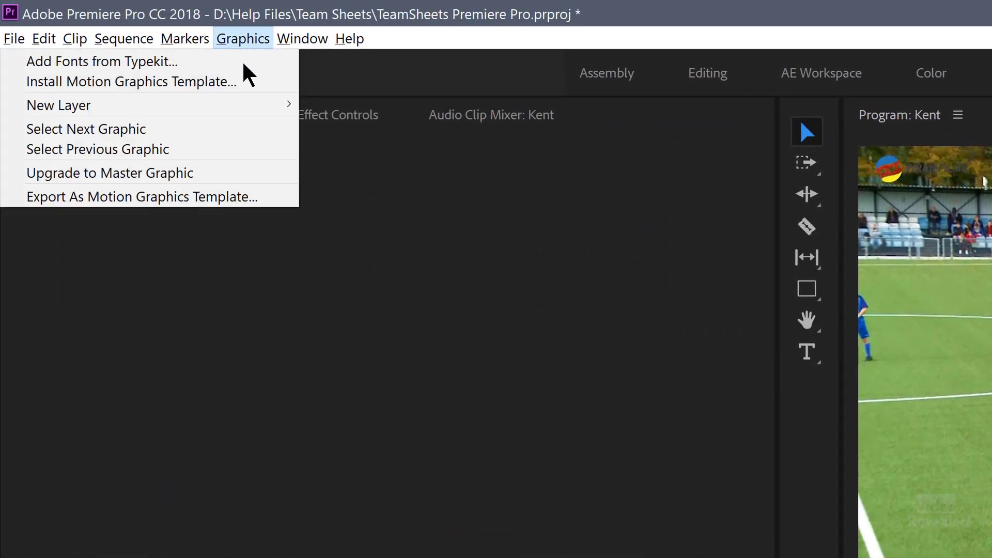
left_click(260, 195)
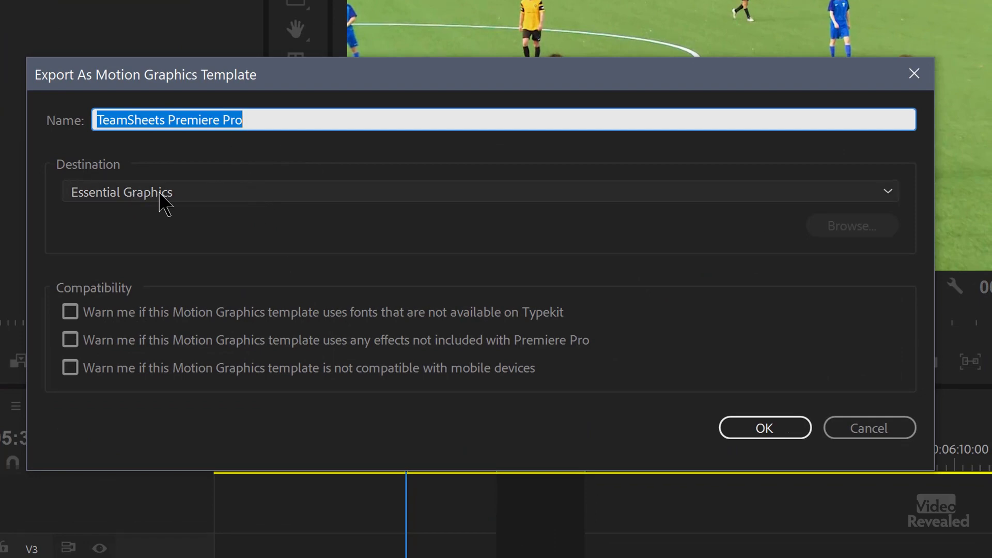
left_click(798, 431)
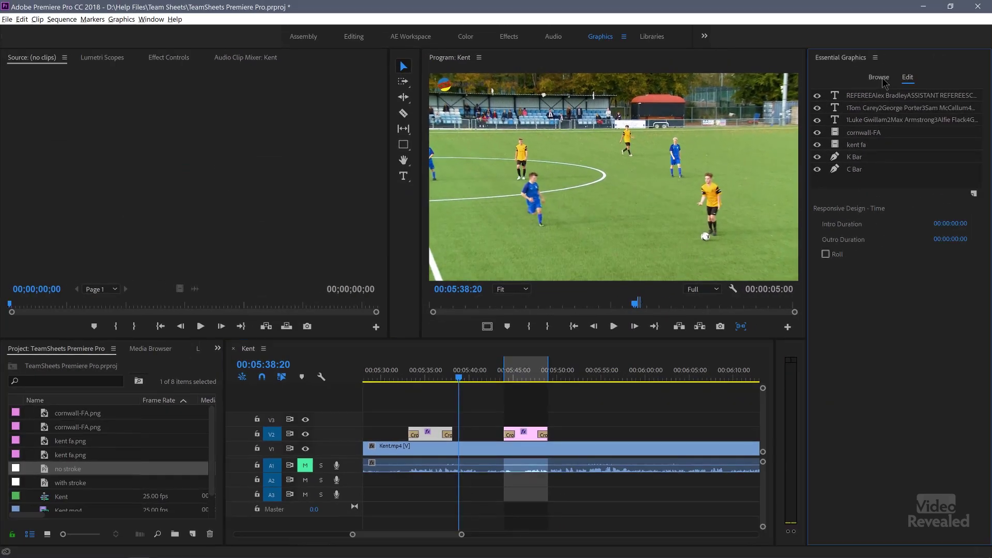
Place the exported TeamSheets template on track V2 at about 00:05:58 and preview it around 00:06:00:06.
left_click(884, 80)
scroll(919, 372, "down", 3)
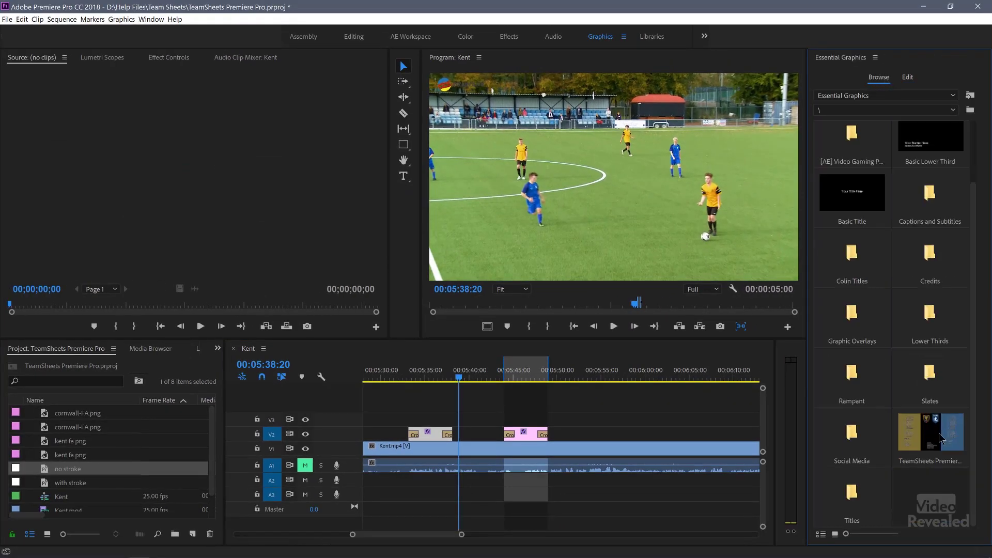
left_click_drag(929, 437, 639, 431)
left_click(657, 376)
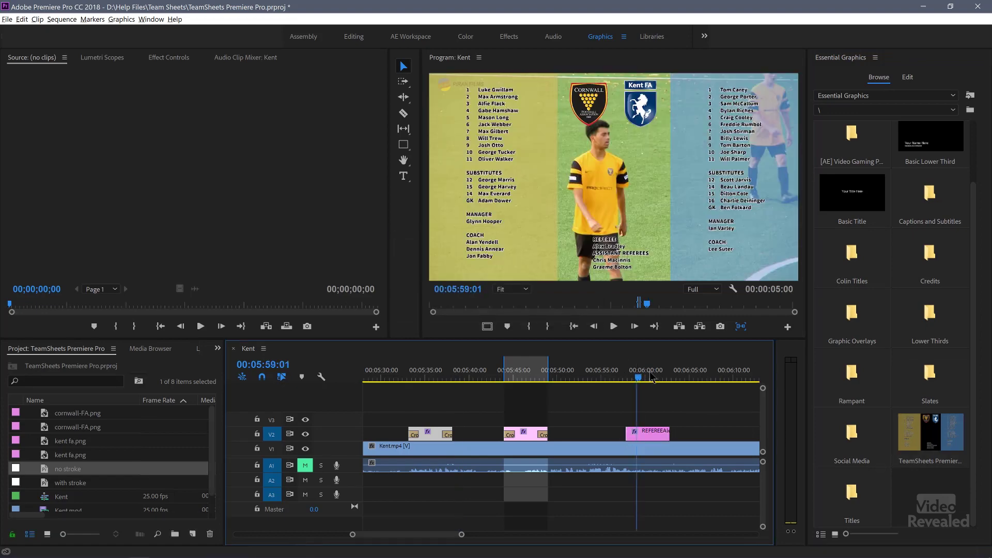
left_click_drag(663, 375, 651, 377)
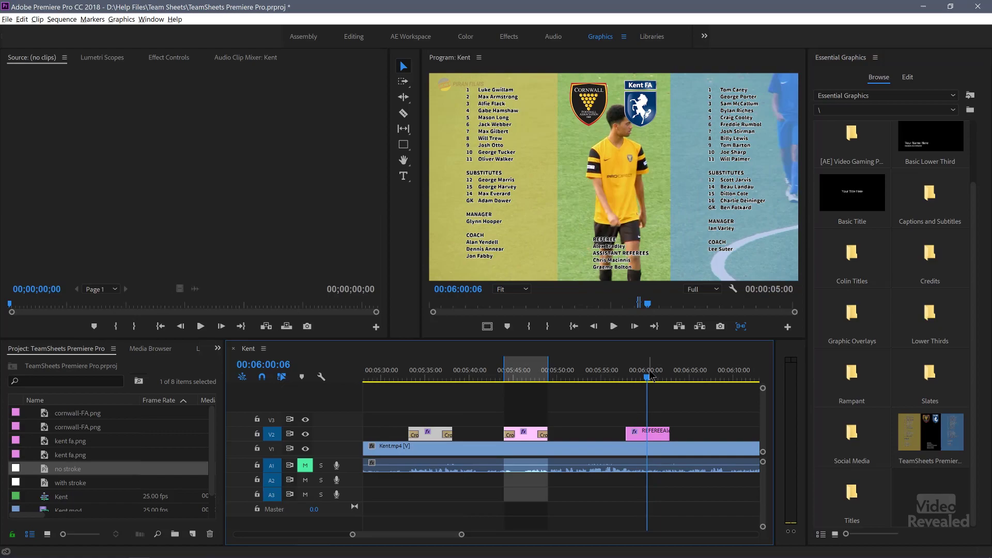